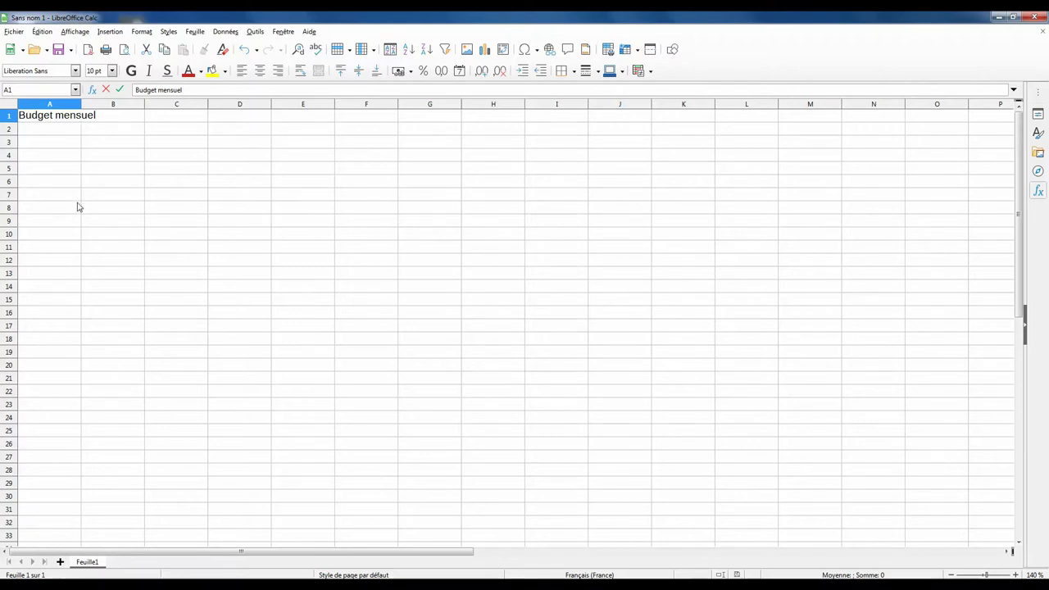
# Step: Enter the label "Revenus" in A4 and "Salaire Madame" in B4
pyautogui.click(47, 159)
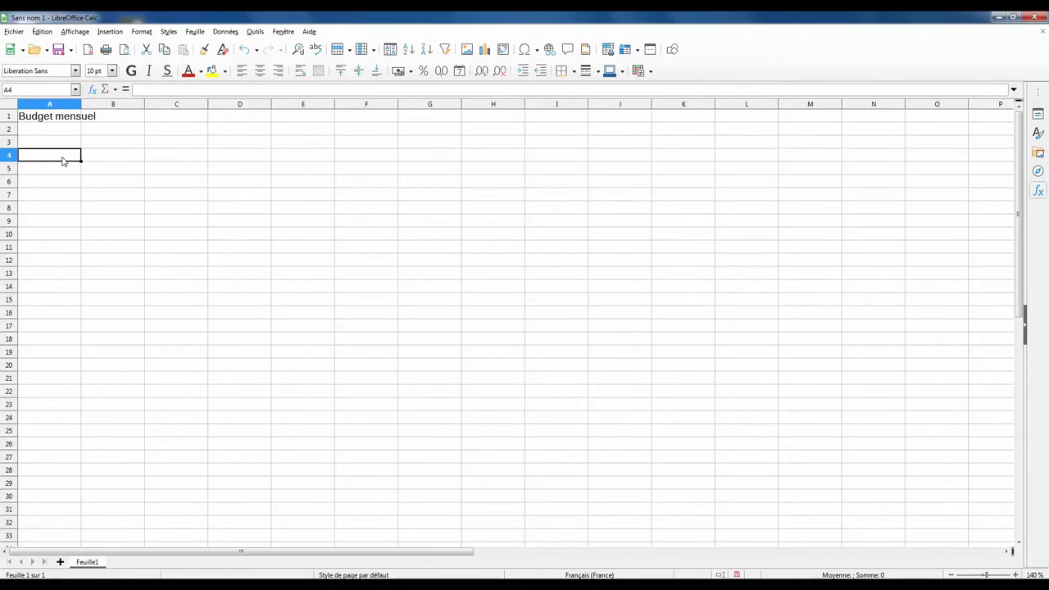
pyautogui.write('Rev')
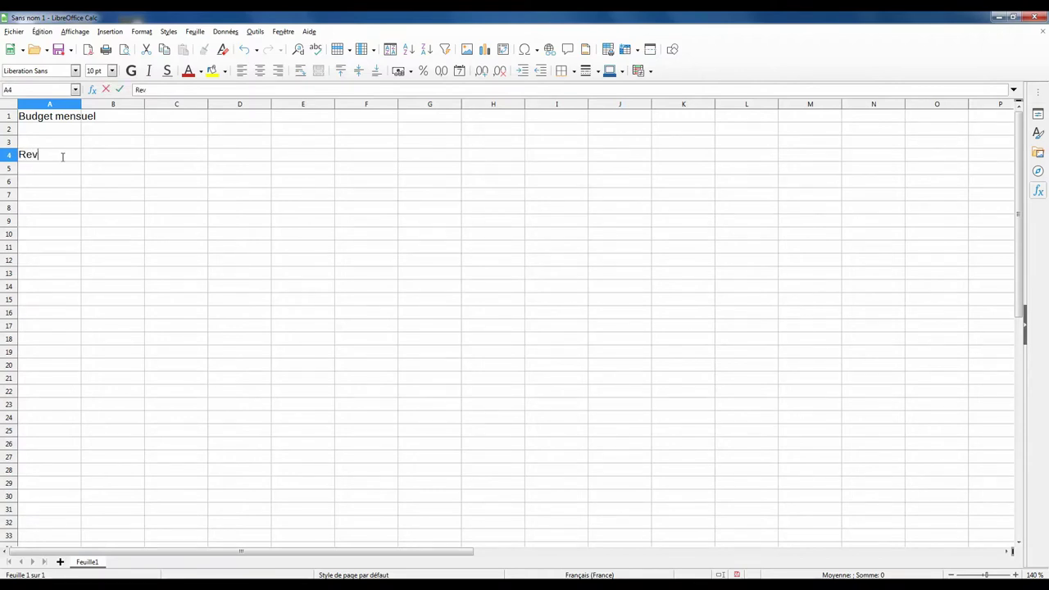
pyautogui.write('enus')
pyautogui.press('Tab')
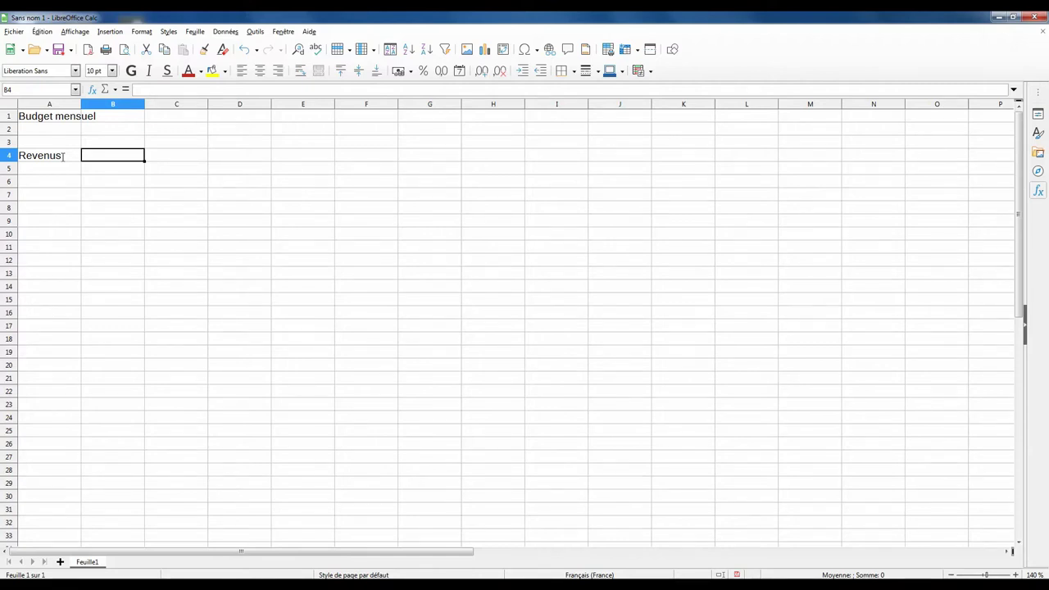
pyautogui.write('Salaire')
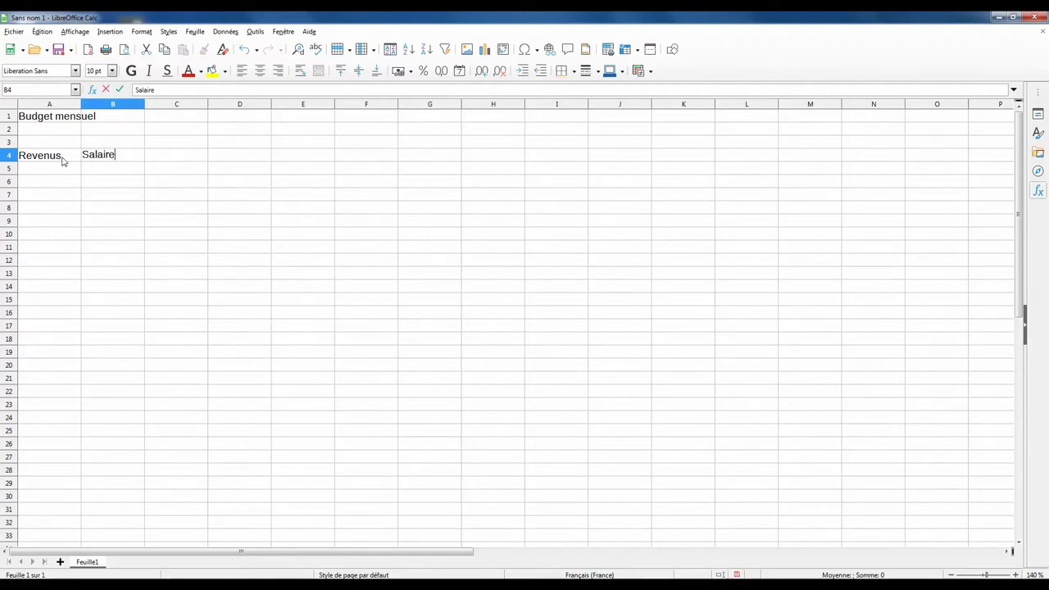
pyautogui.write(' Madame')
# Step: Fit column B's width automatically to its text
pyautogui.click(141, 104)
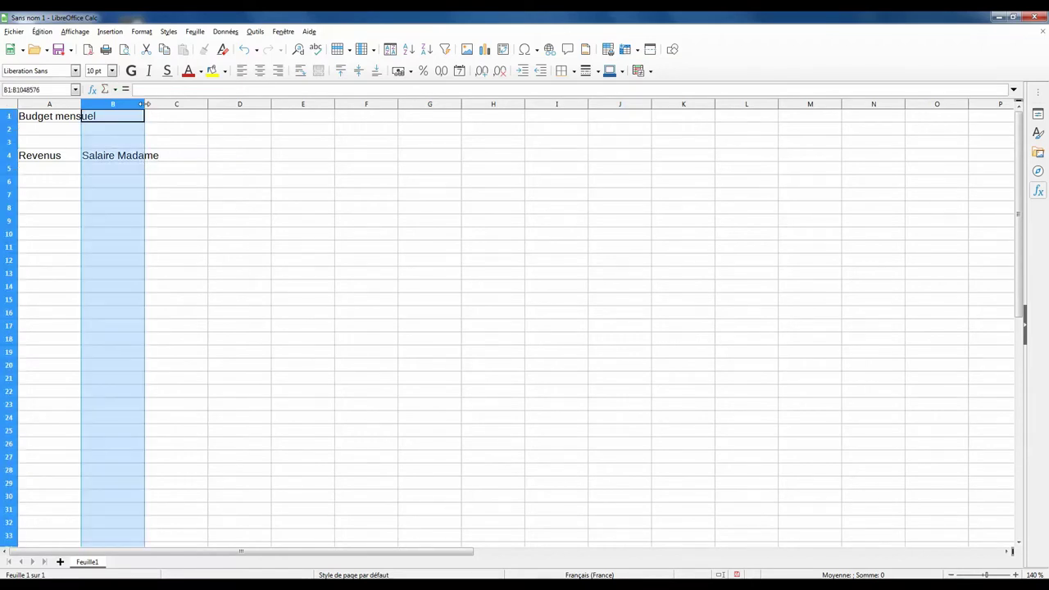
pyautogui.doubleClick(144, 104)
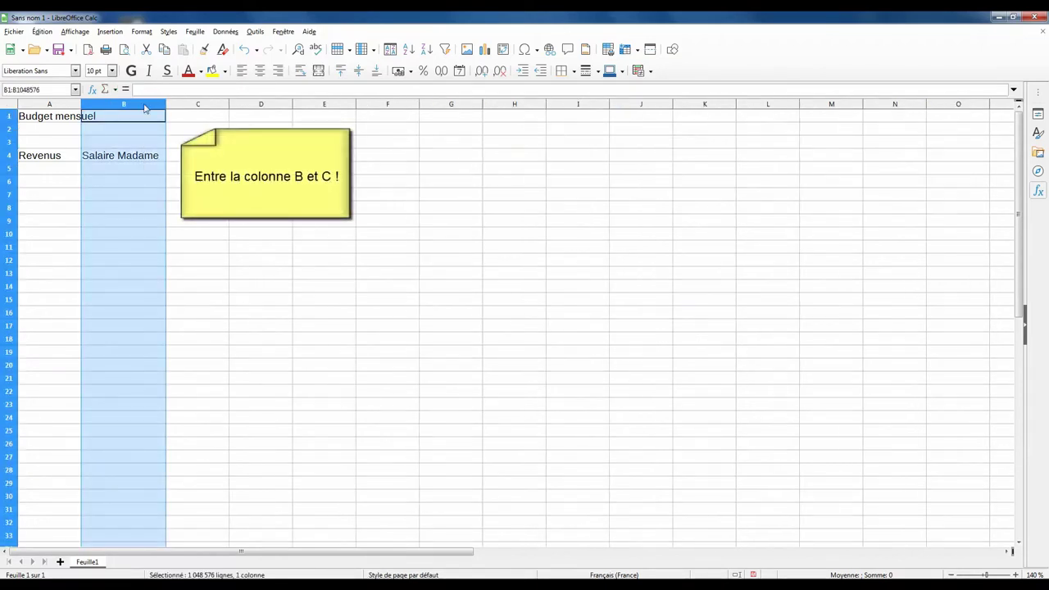
pyautogui.click(157, 158)
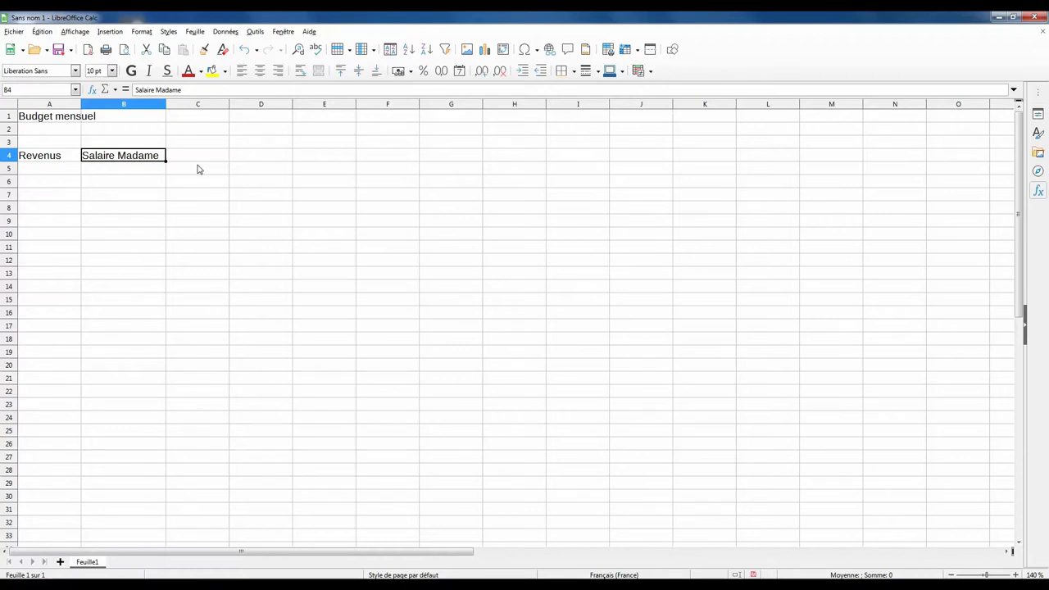
# Step: Enter the income items "Salaire Monsieur", "Allocations" and "Autres" in cells B5 to B7
pyautogui.press('Return')
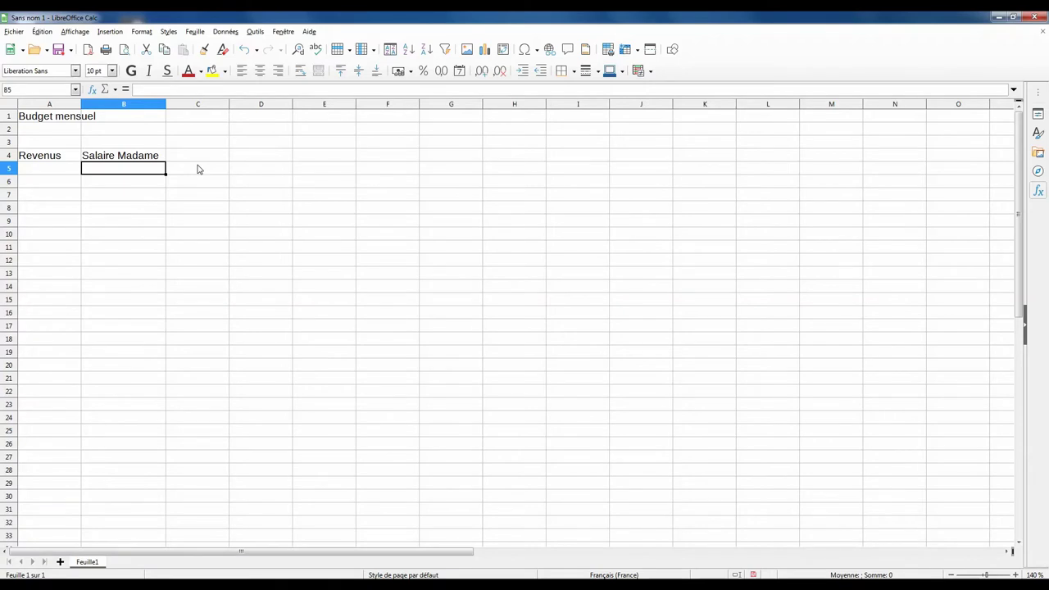
pyautogui.write('Salaire M')
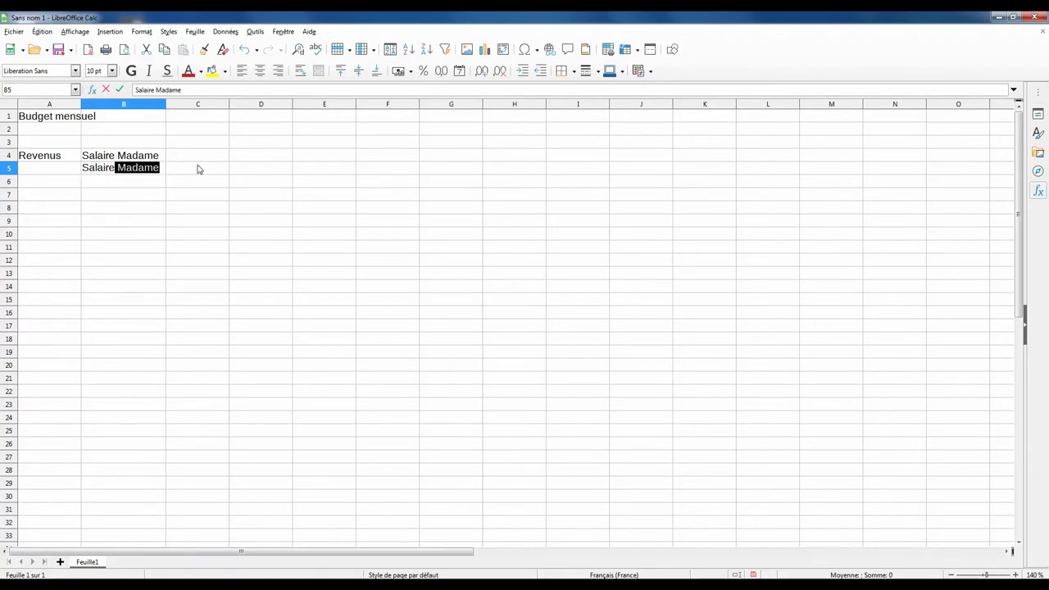
pyautogui.write('onsieur')
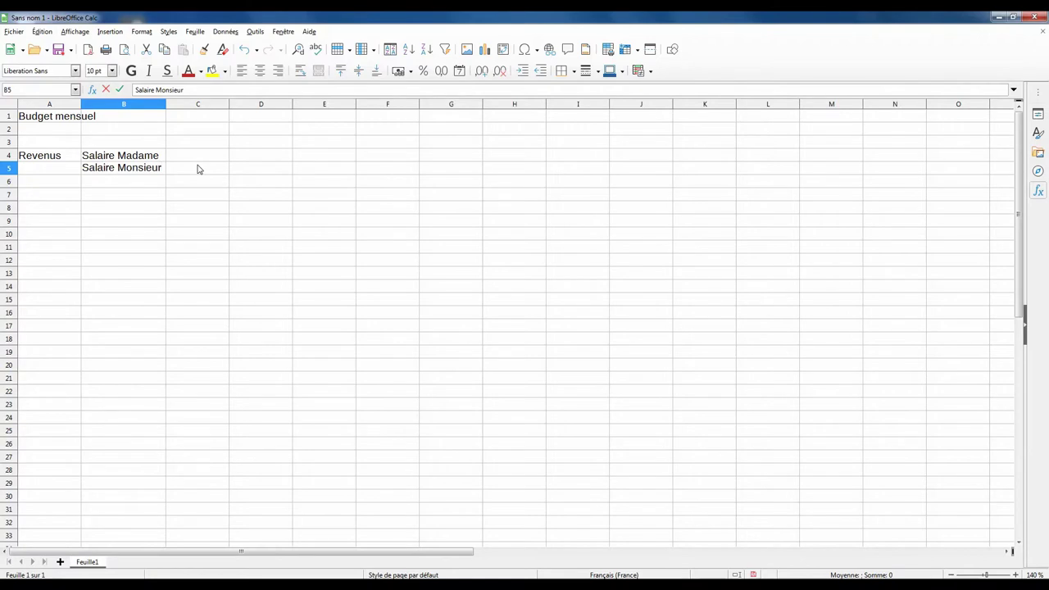
pyautogui.click(123, 183)
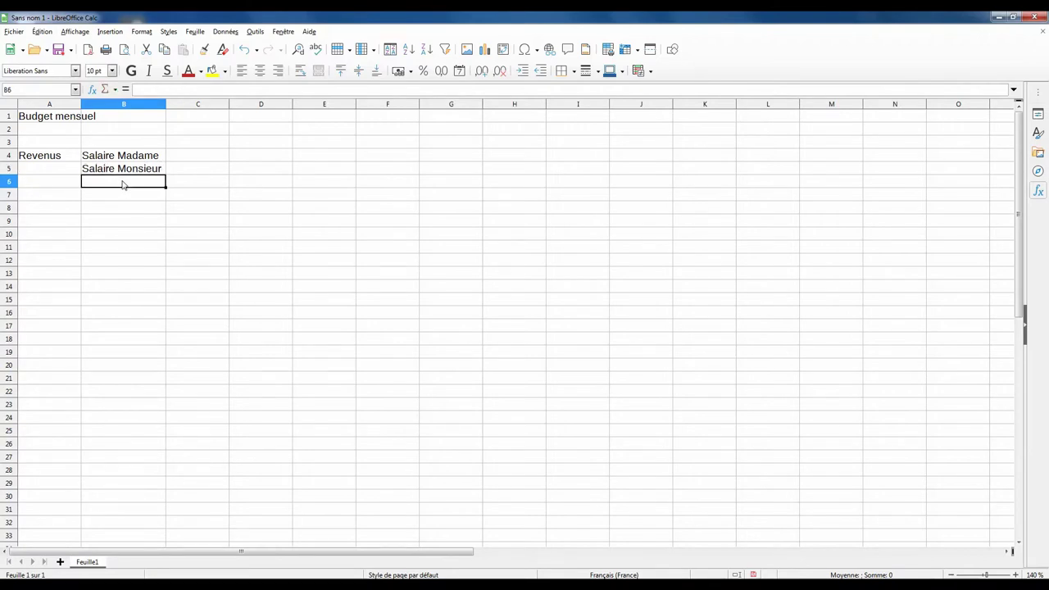
pyautogui.write('Alloca')
pyautogui.press('BackSpace')
pyautogui.press('BackSpace')
pyautogui.press('BackSpace')
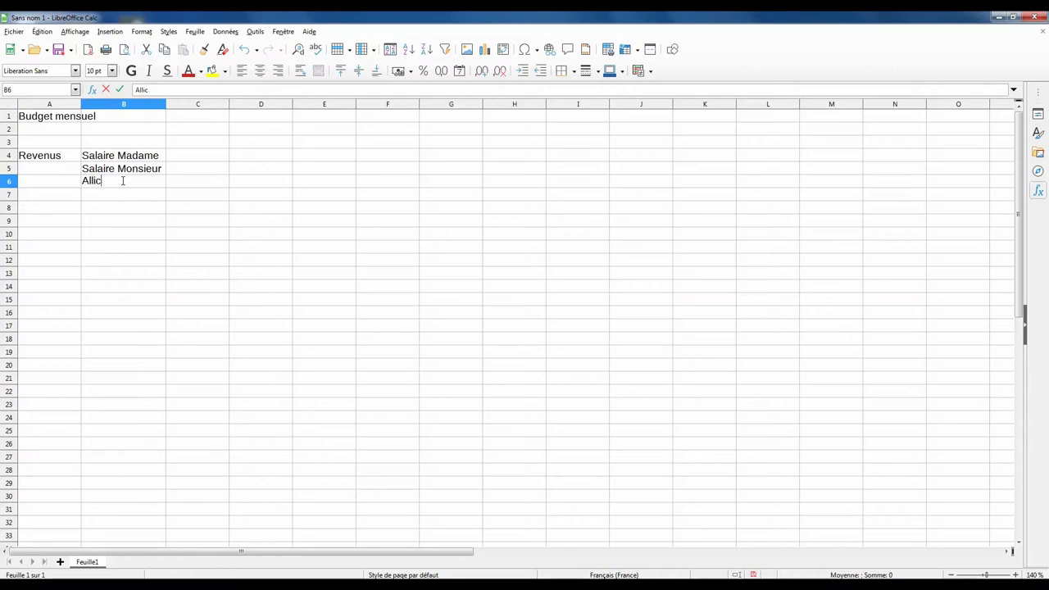
pyautogui.write('ocations')
pyautogui.press('Return')
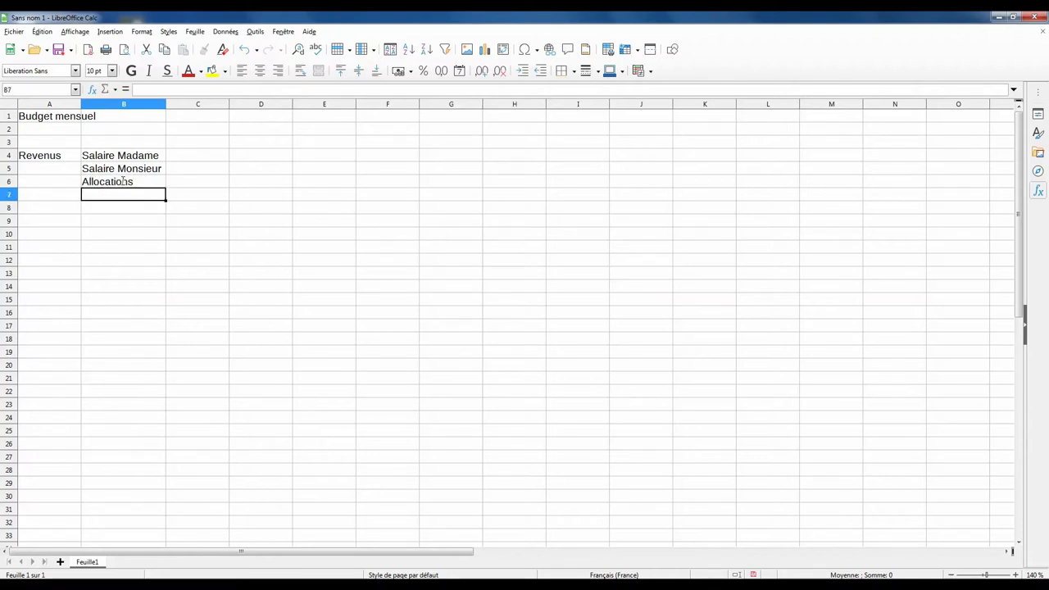
pyautogui.write('A')
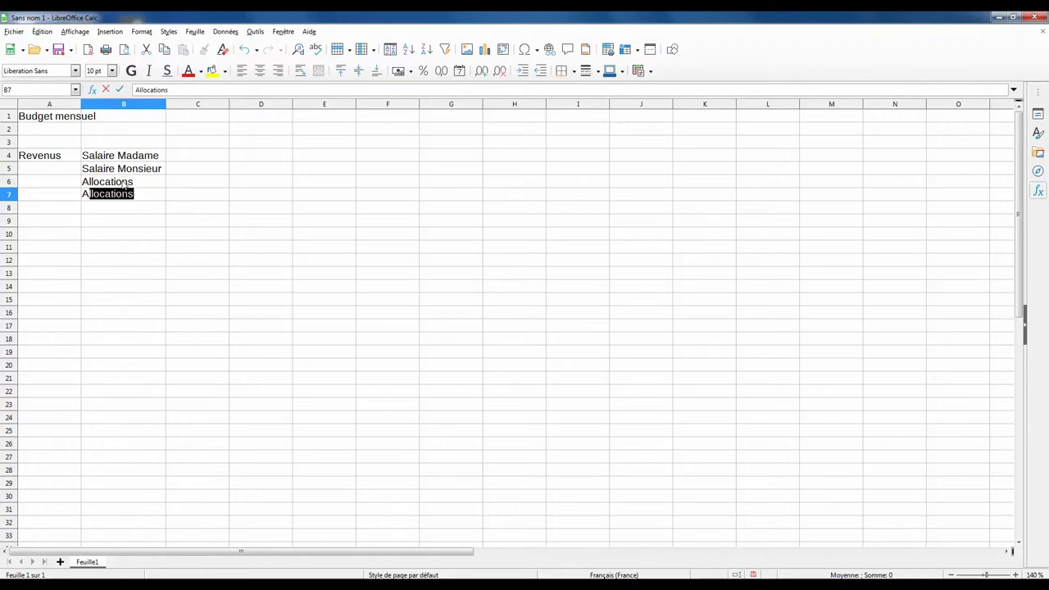
pyautogui.write('utres')
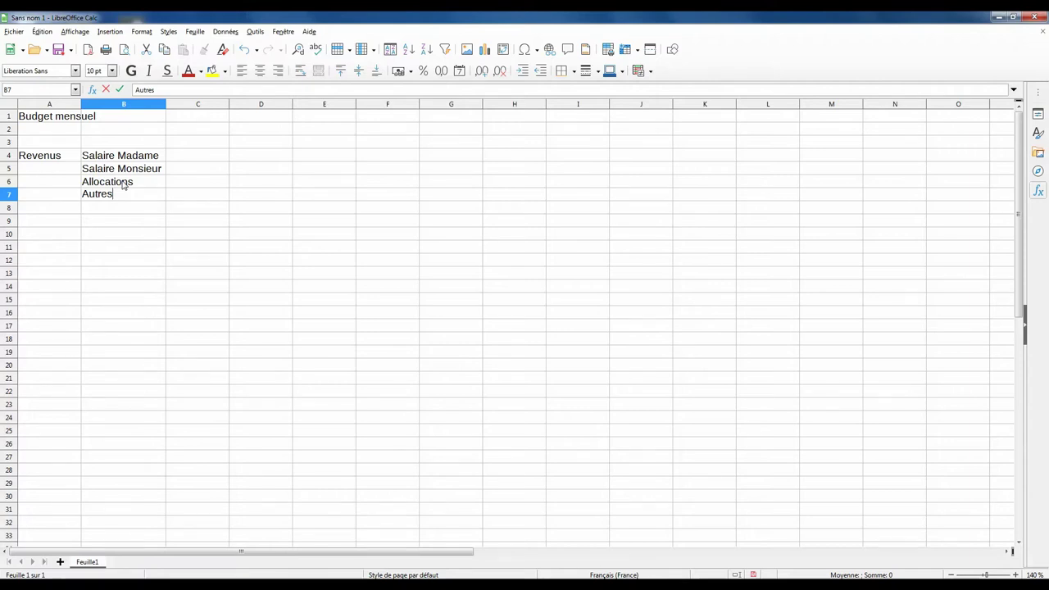
# Step: Enter the label "Total revenus" in cell A8, below the income items
pyautogui.click(49, 213)
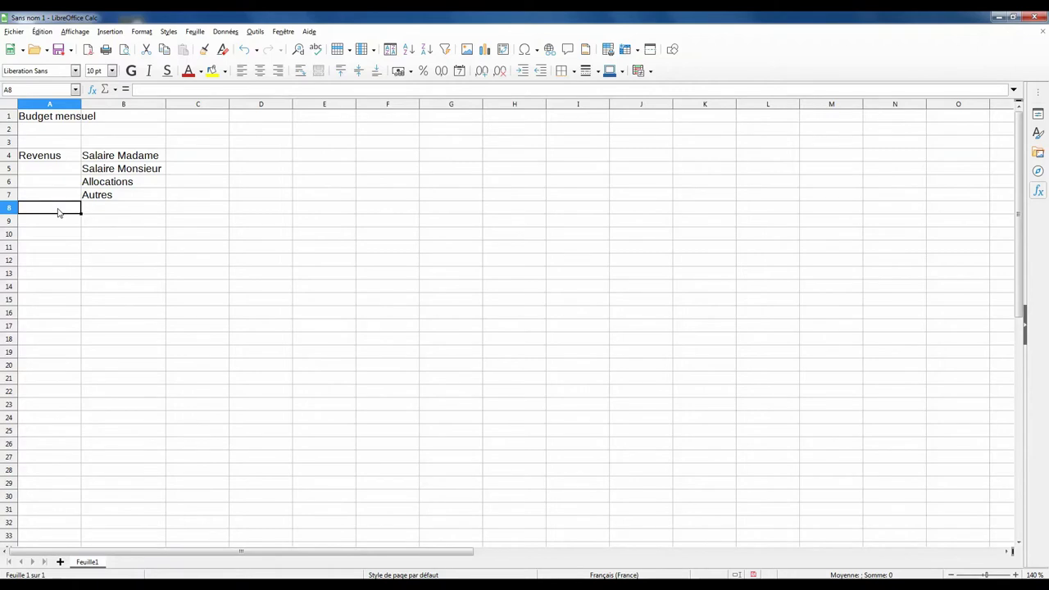
pyautogui.write('Total')
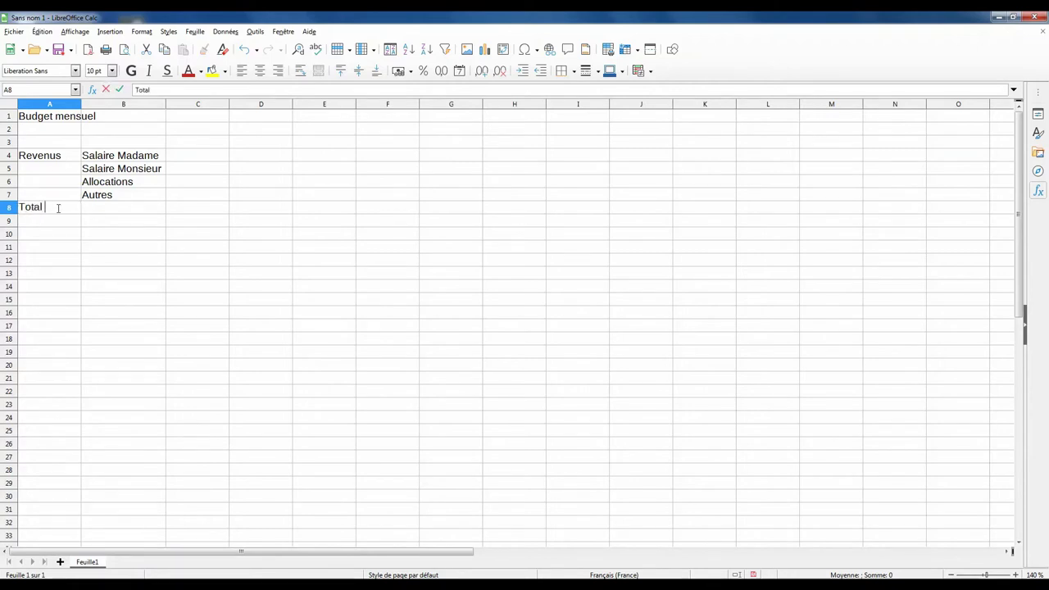
pyautogui.write(' revenus')
# Step: Fit column A's width automatically to its labels
pyautogui.moveTo(82, 104); pyautogui.dragTo(81, 105)
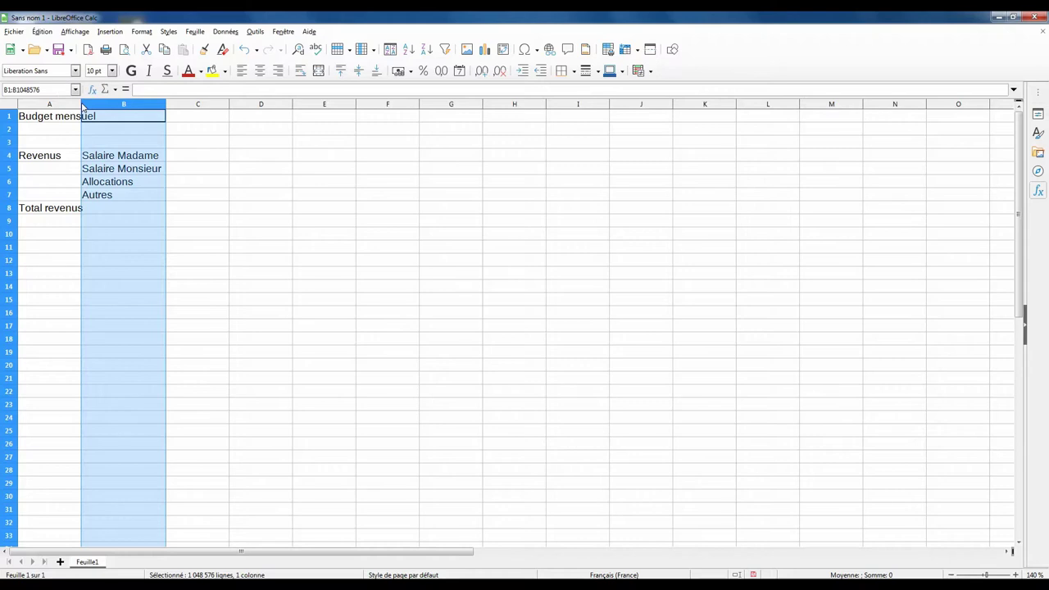
pyautogui.click(79, 105)
pyautogui.doubleClick(81, 105)
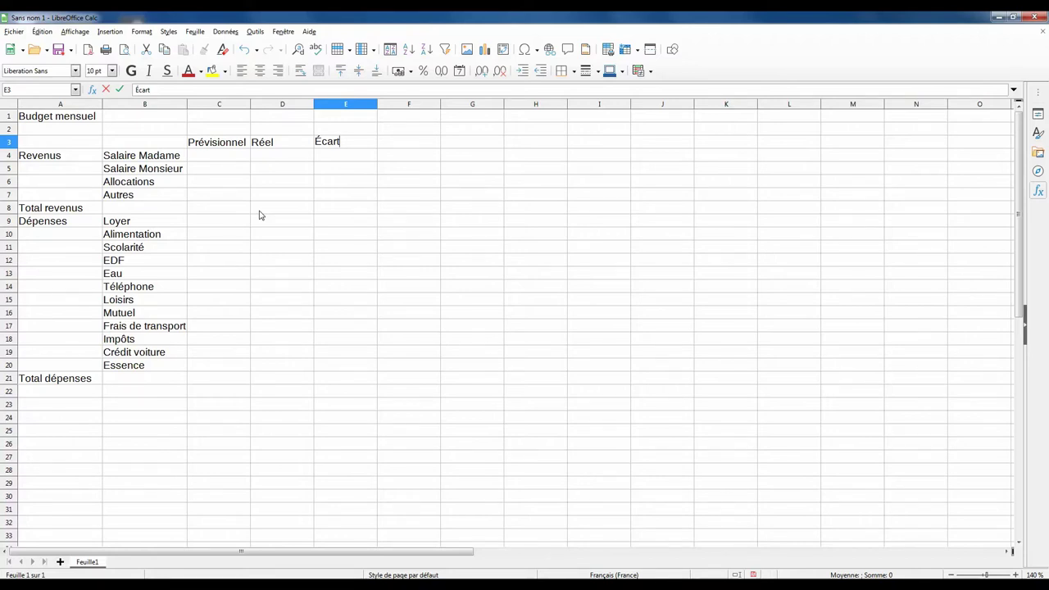
# Step: Format the "Prévisionnel" heading in C3 with the Andalus font at 14 pt
pyautogui.click(231, 145)
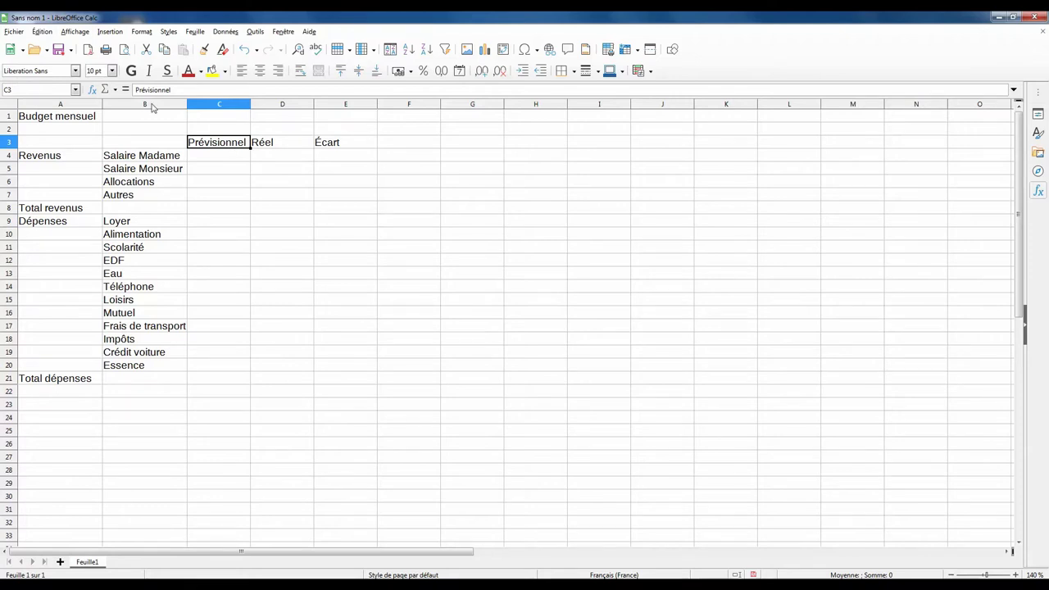
pyautogui.click(75, 72)
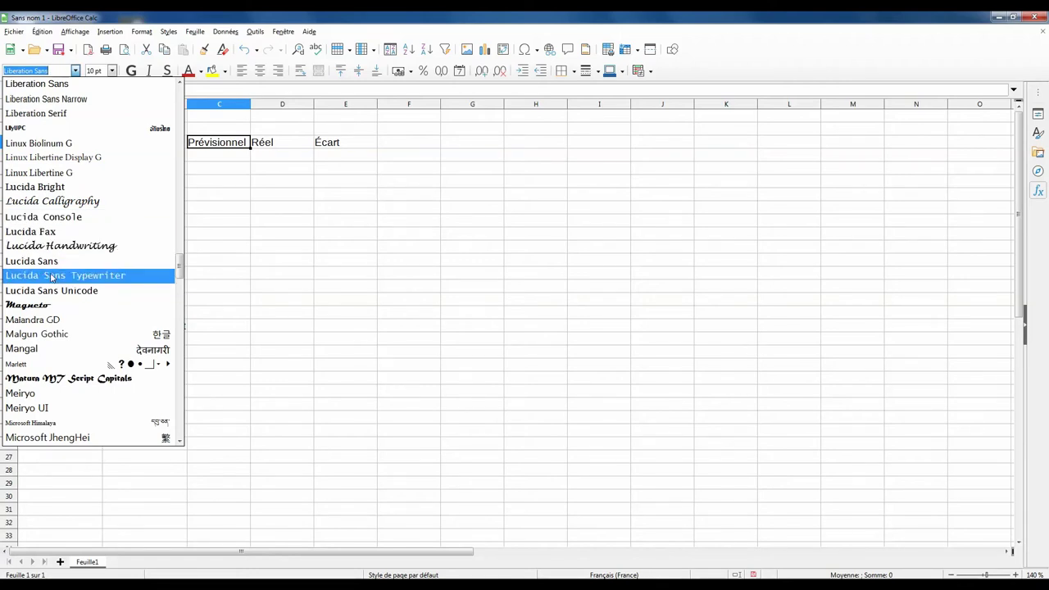
pyautogui.scroll(-1, 72, 283)
pyautogui.scroll(-3, 72, 283)
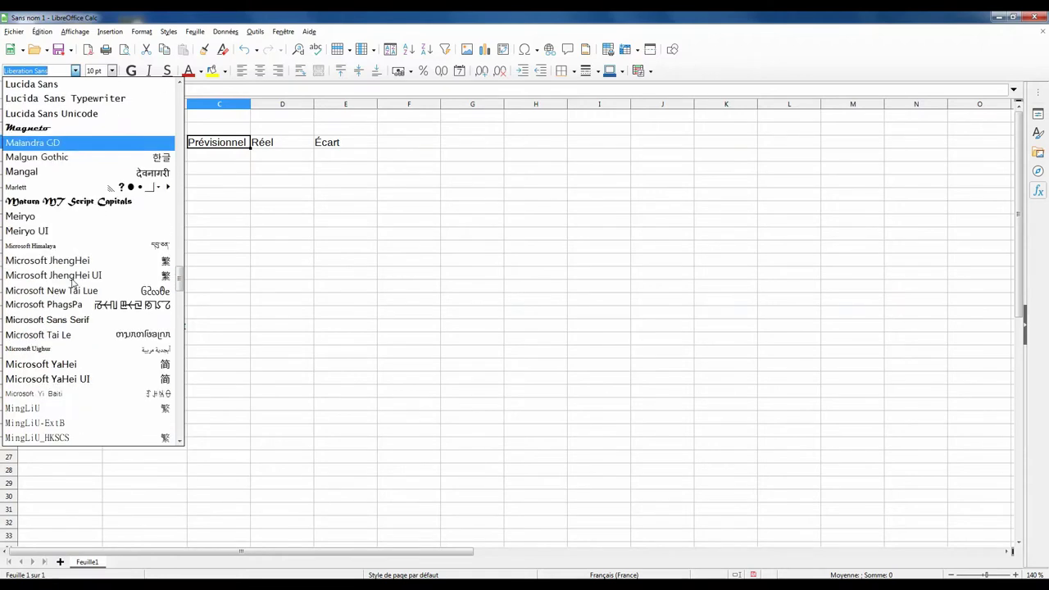
pyautogui.scroll(20, 74, 271)
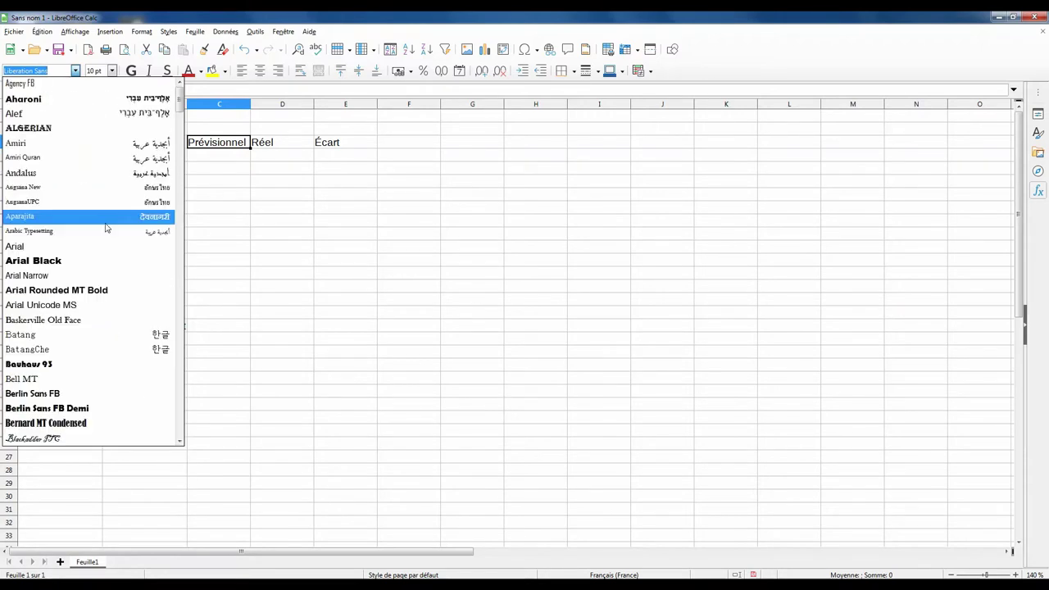
pyautogui.click(45, 174)
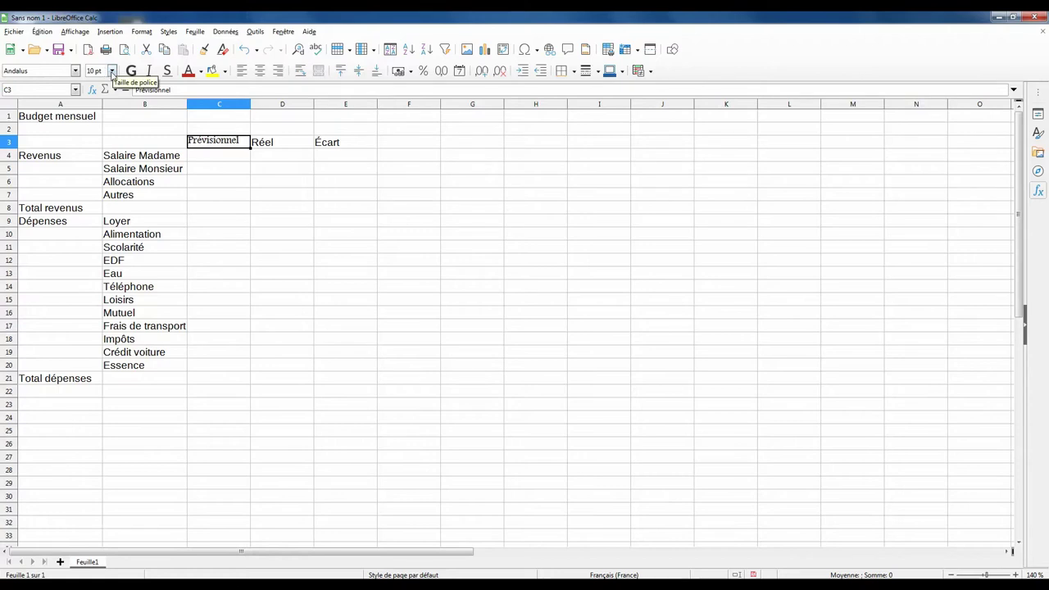
pyautogui.click(112, 71)
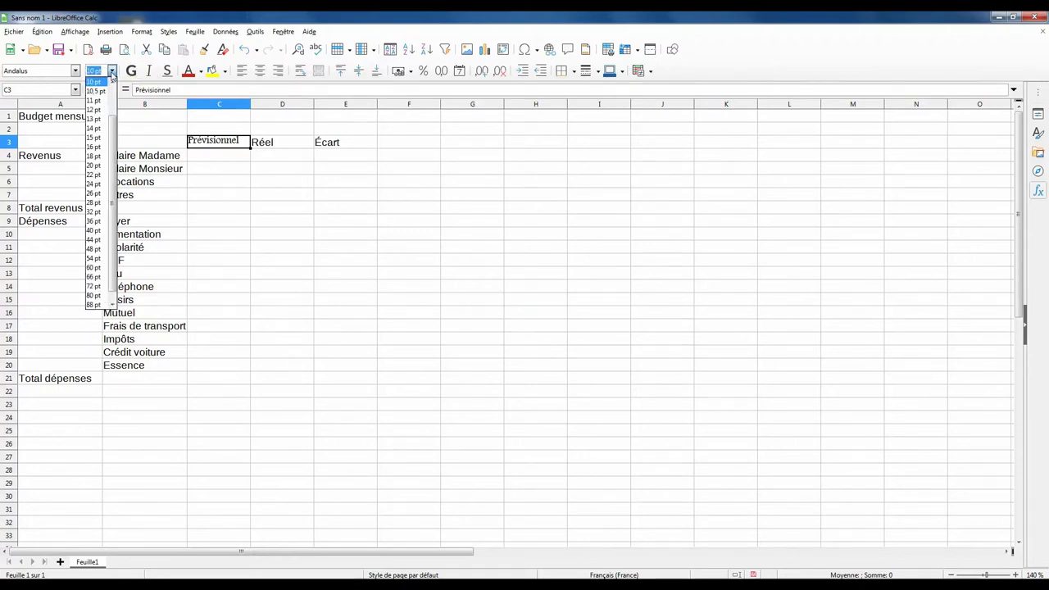
pyautogui.click(96, 128)
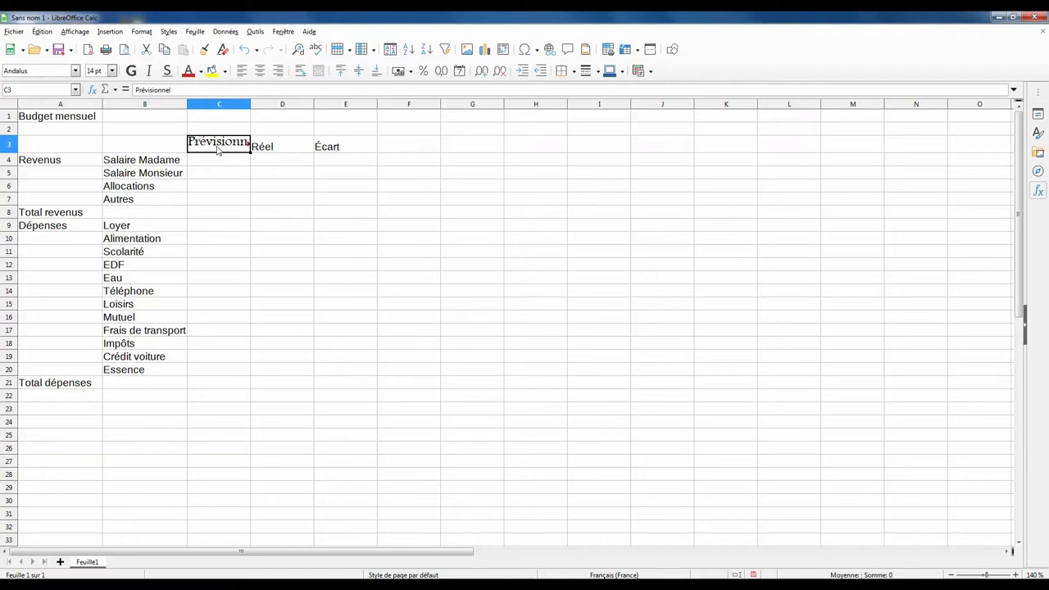
# Step: Widen column C enough for the whole "Prévisionnel" heading and centre that heading horizontally in C3
pyautogui.moveTo(254, 104); pyautogui.dragTo(262, 104)
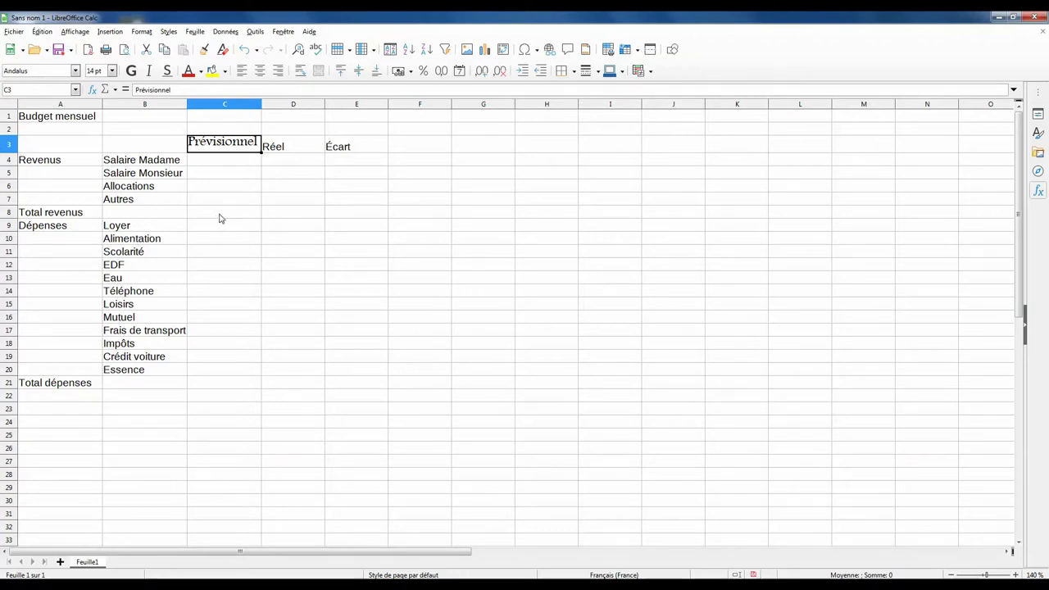
pyautogui.click(261, 73)
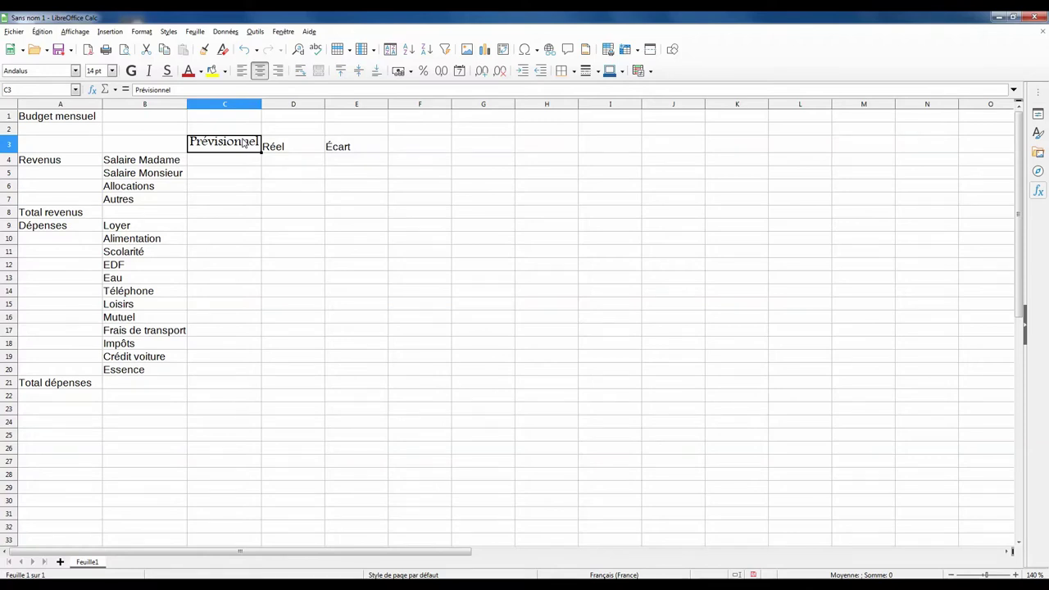
# Step: Clone the formatting of the "Prévisionnel" heading onto the "Réel" and "Écart" headings in D3 and E3
pyautogui.click(205, 54)
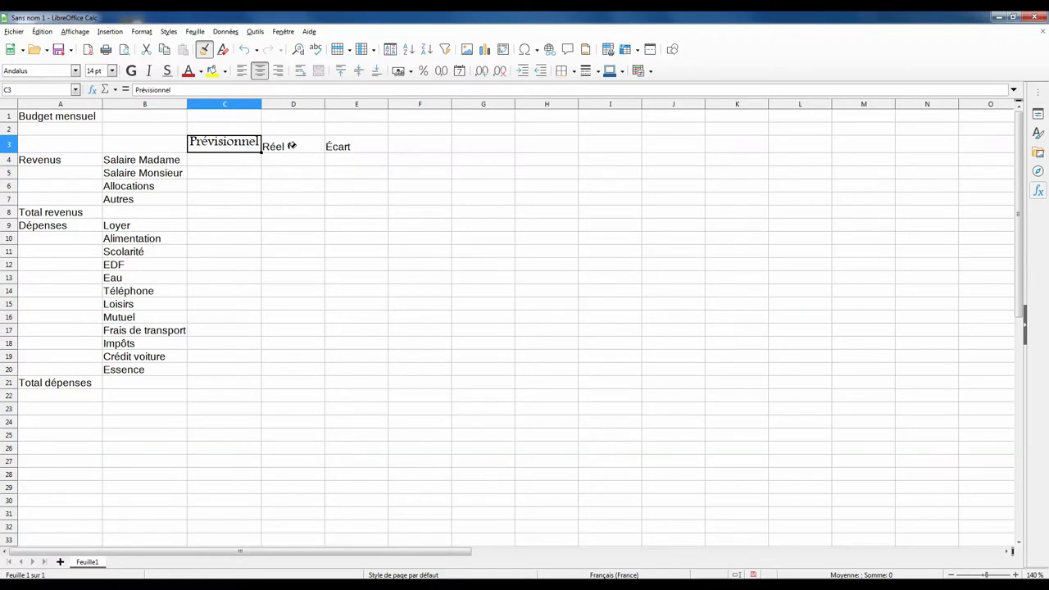
pyautogui.click(291, 149)
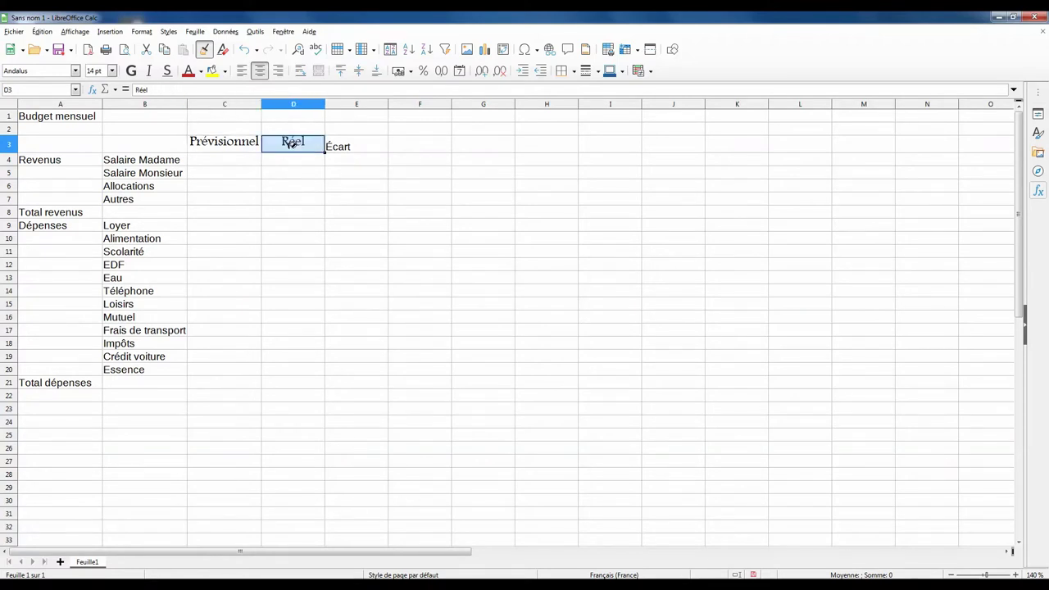
pyautogui.click(356, 145)
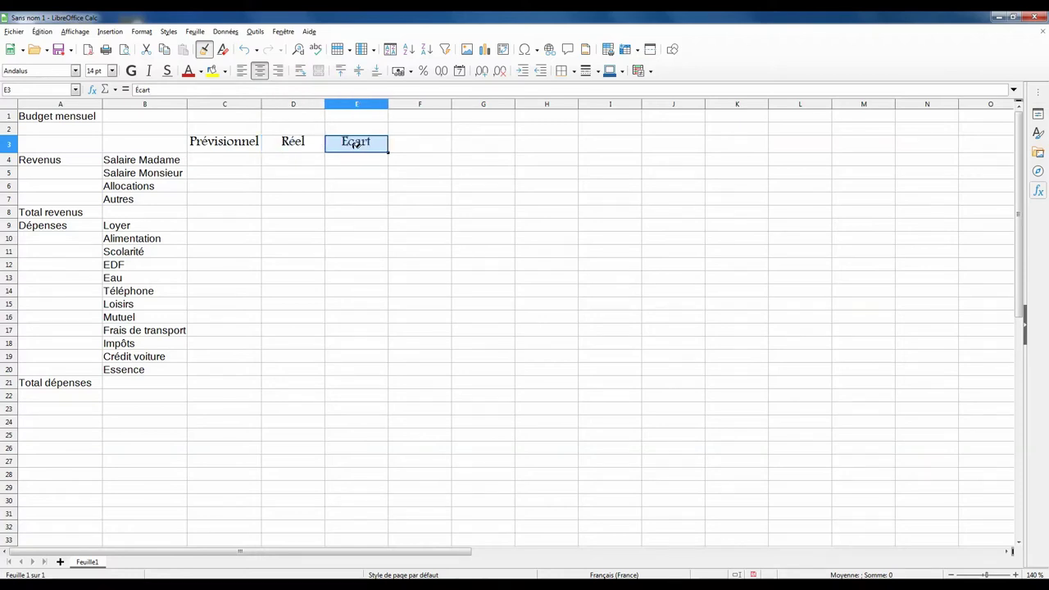
pyautogui.click(204, 49)
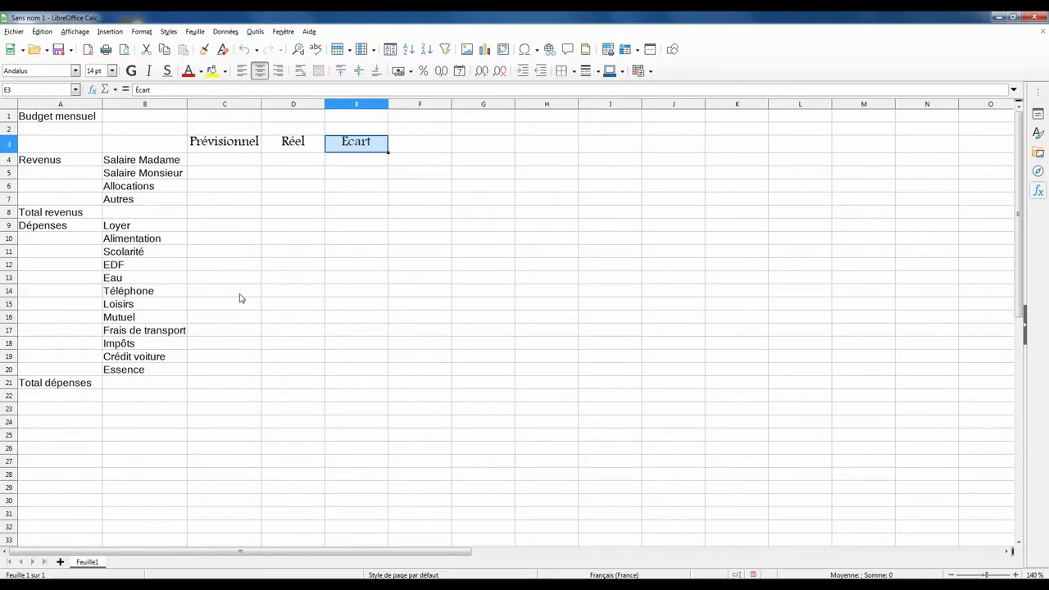
pyautogui.click(72, 167)
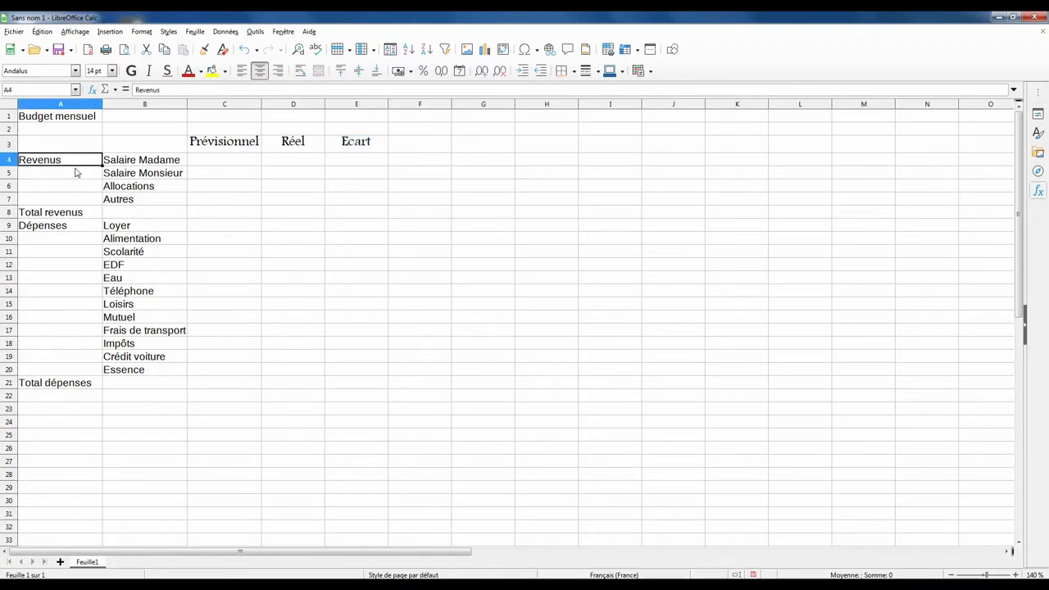
pyautogui.click(69, 231)
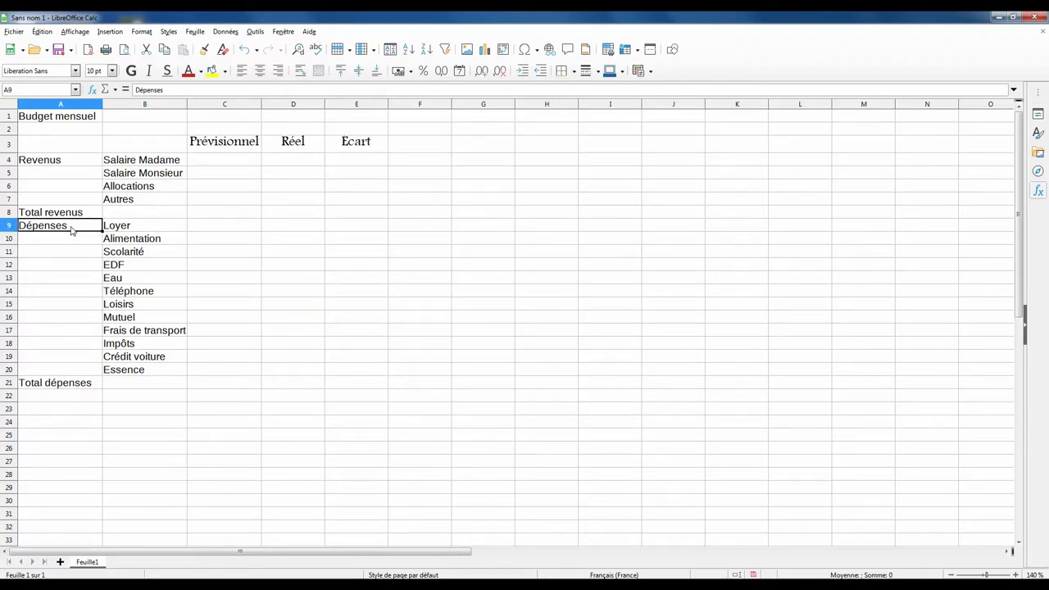
pyautogui.click(73, 164)
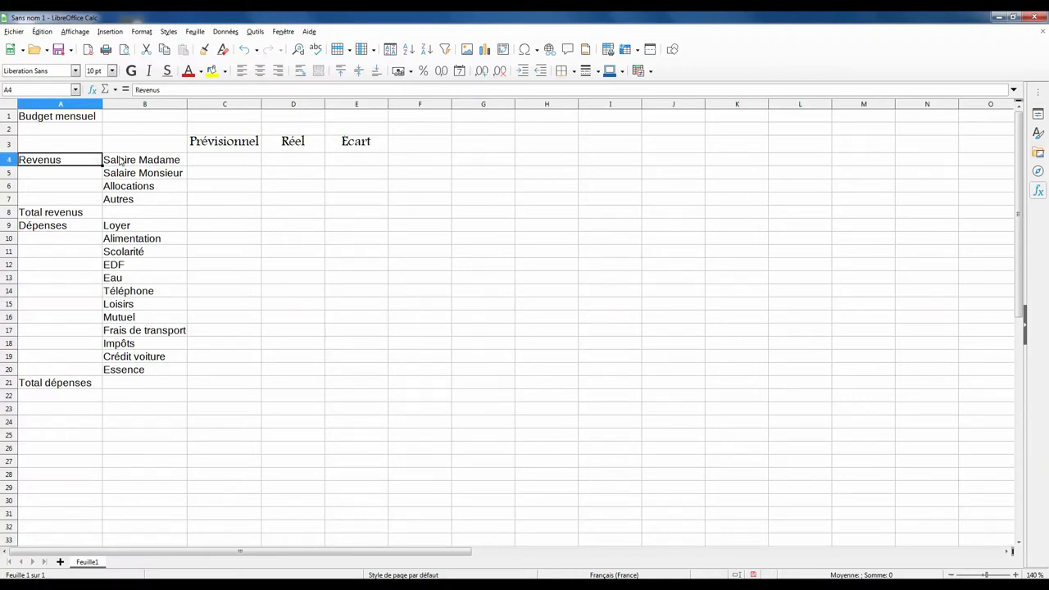
pyautogui.moveTo(121, 162); pyautogui.dragTo(164, 369)
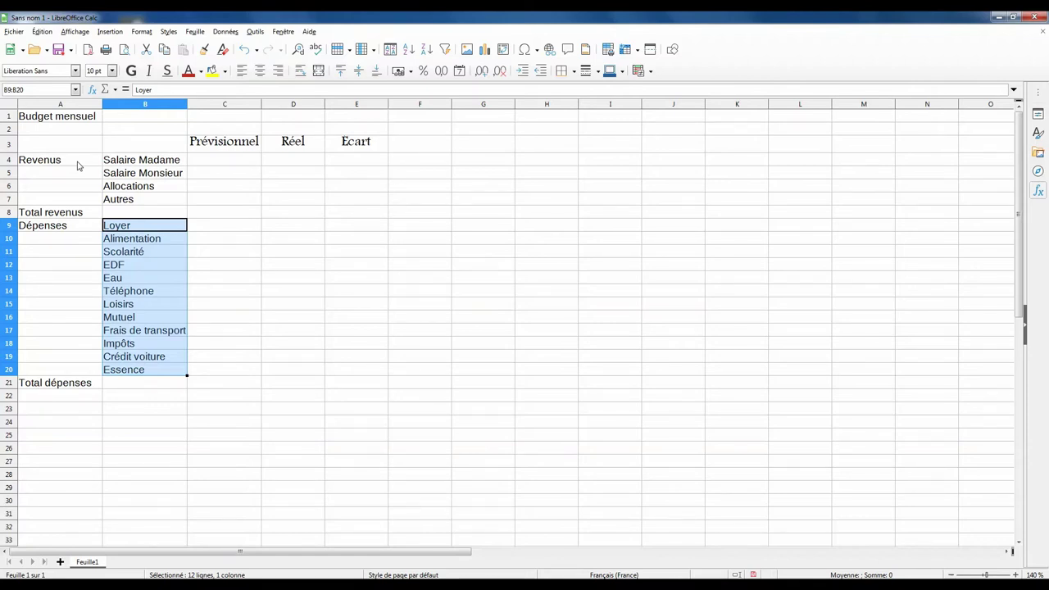
# Step: Merge and centre cells A4:A7 so the "Revenus" label spans all the income items
pyautogui.click(78, 166)
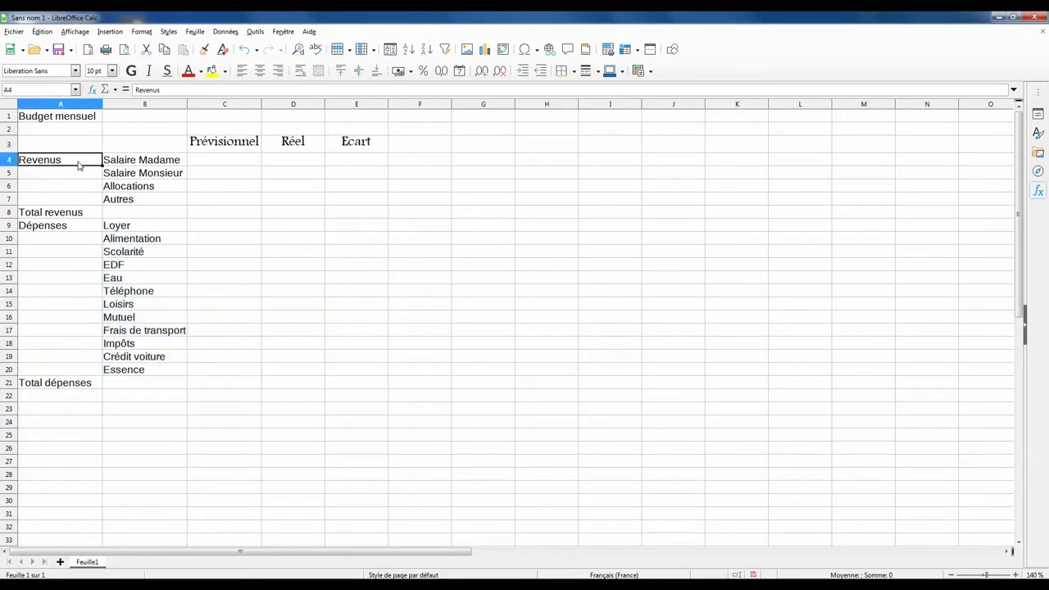
pyautogui.moveTo(79, 165); pyautogui.dragTo(77, 200)
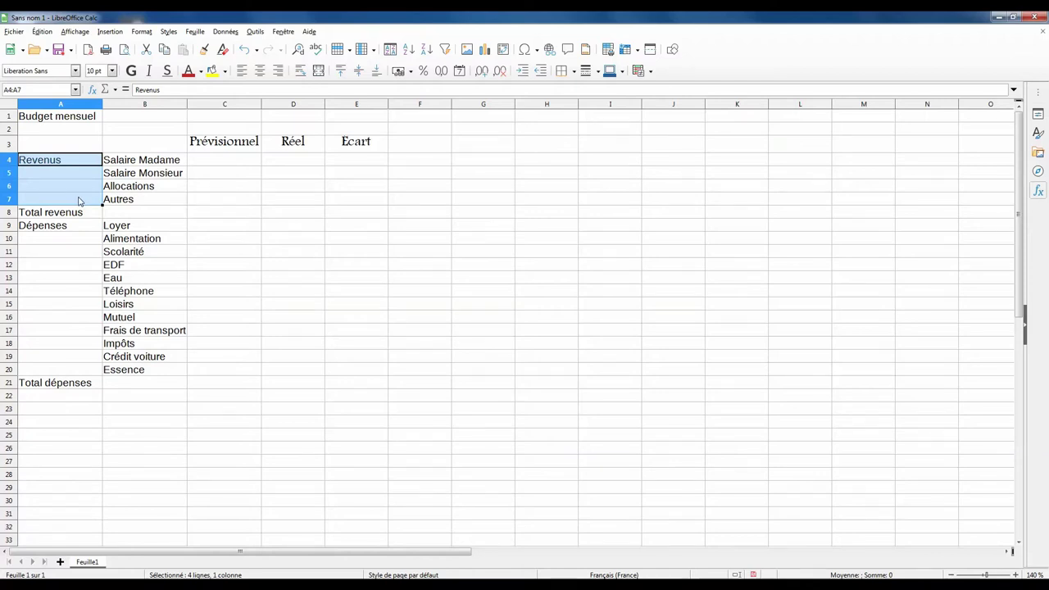
pyautogui.click(319, 72)
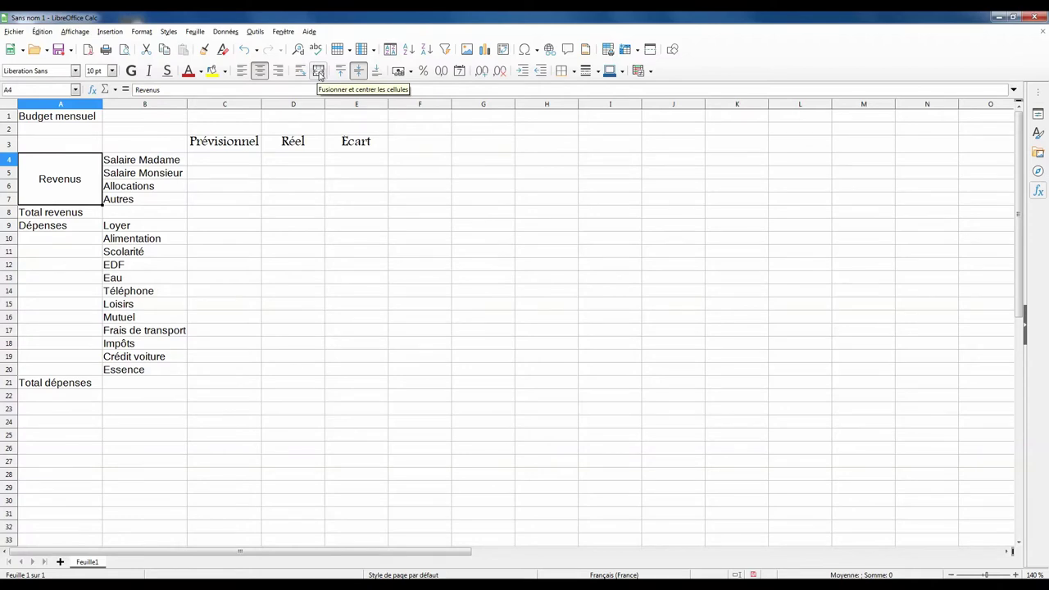
# Step: Format the merged "Revenus" label with the Baskerville Old Face font at 16 pt
pyautogui.click(75, 72)
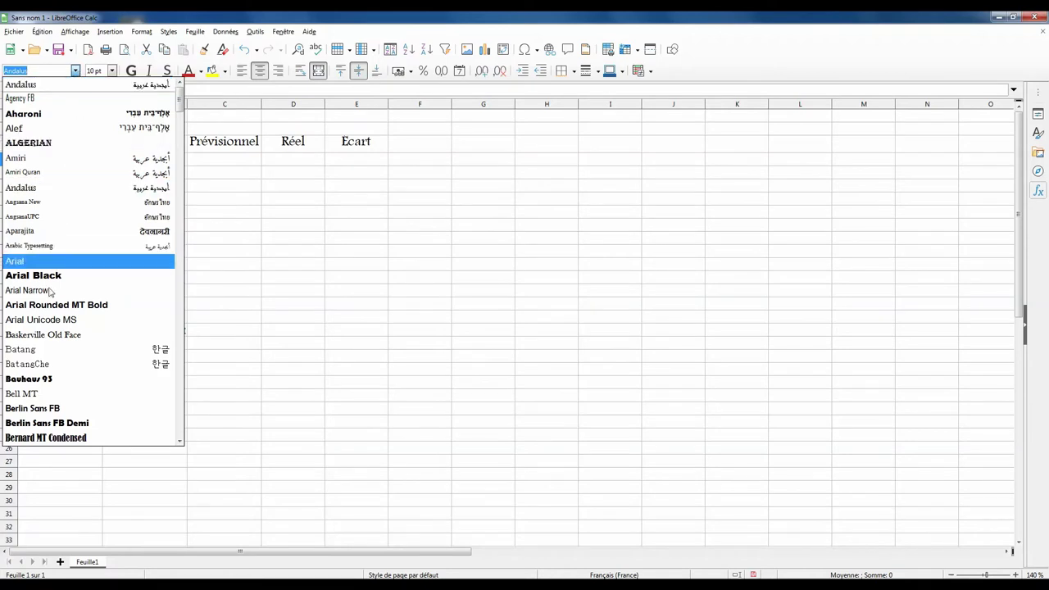
pyautogui.click(56, 338)
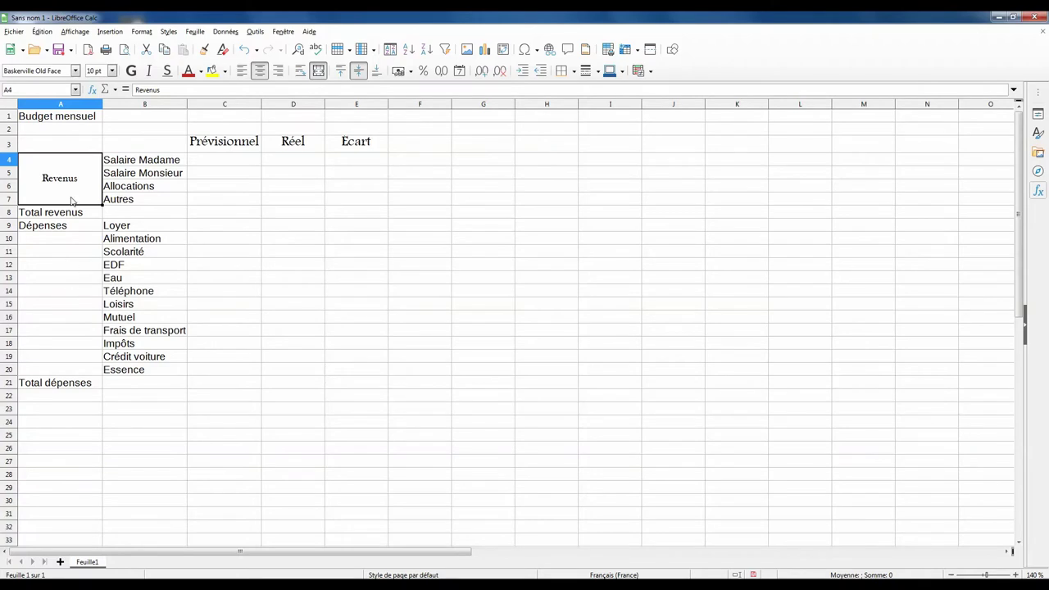
pyautogui.click(111, 71)
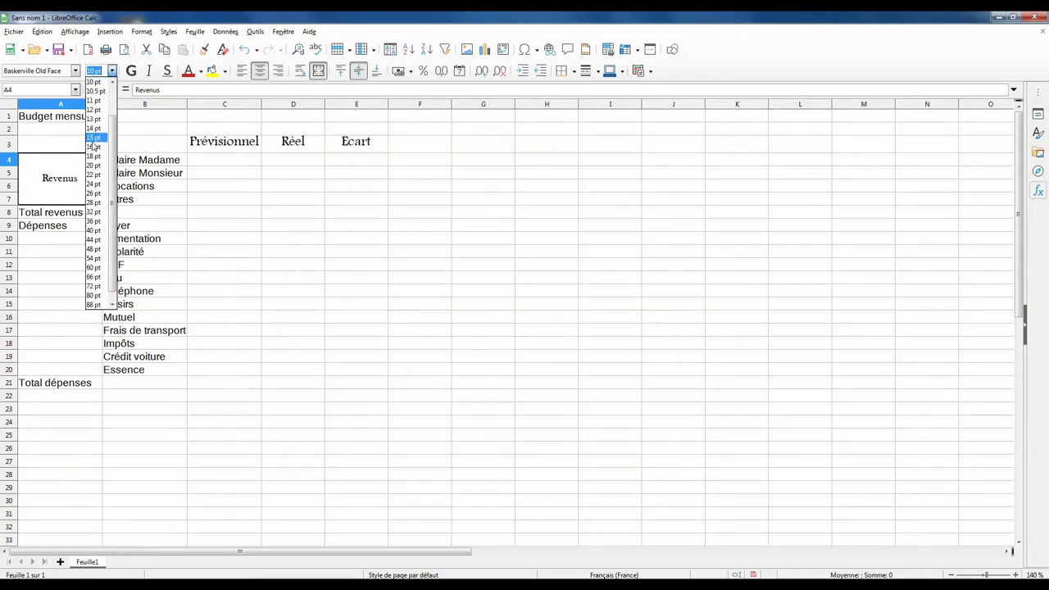
pyautogui.click(98, 149)
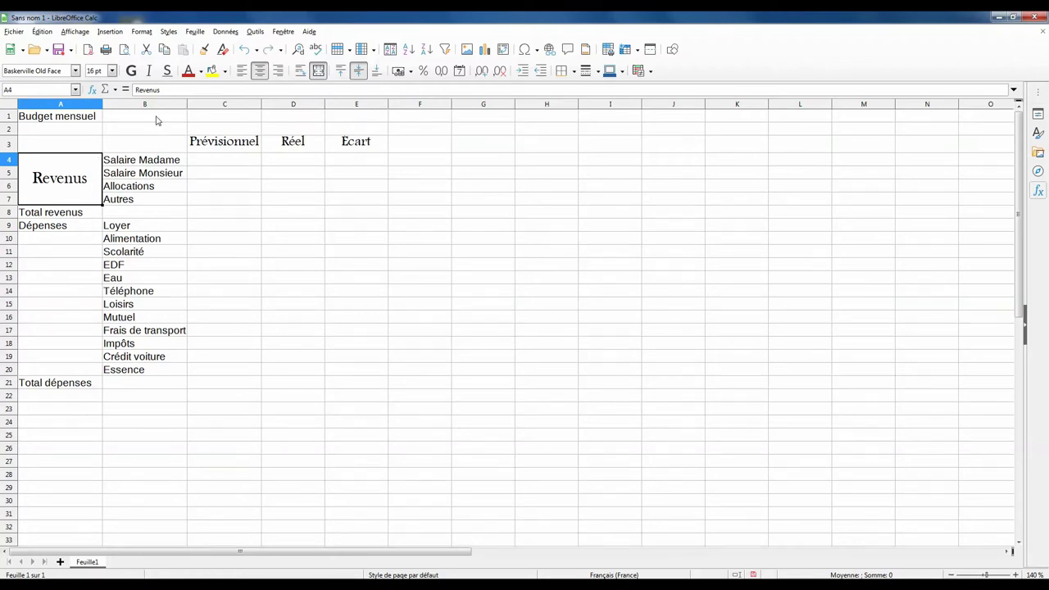
# Step: Clone the formatting of the "Revenus" label onto the "Dépenses" label in A9
pyautogui.click(205, 51)
pyautogui.click(68, 225)
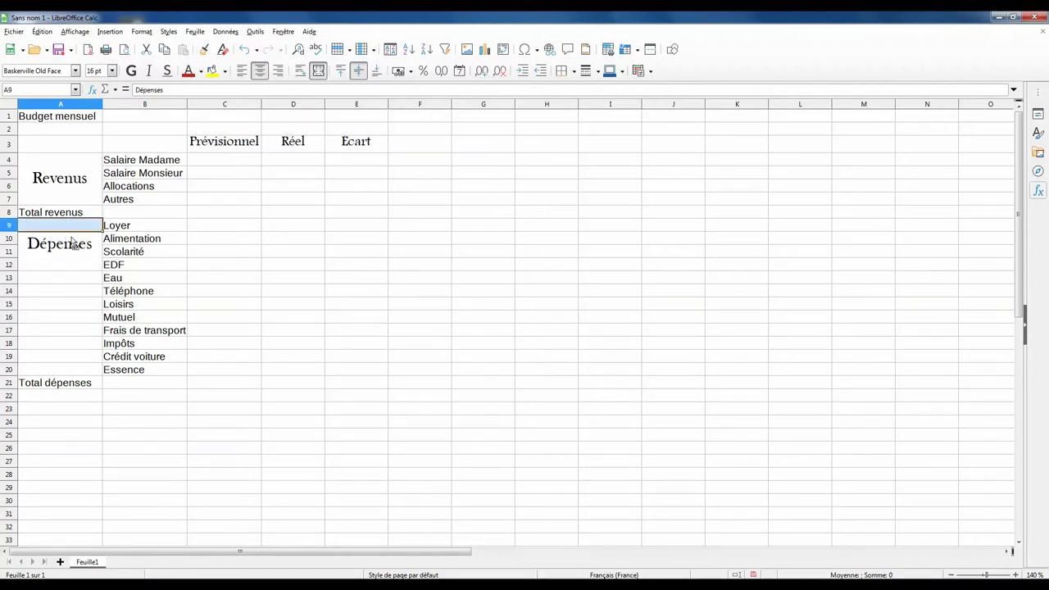
pyautogui.click(72, 247)
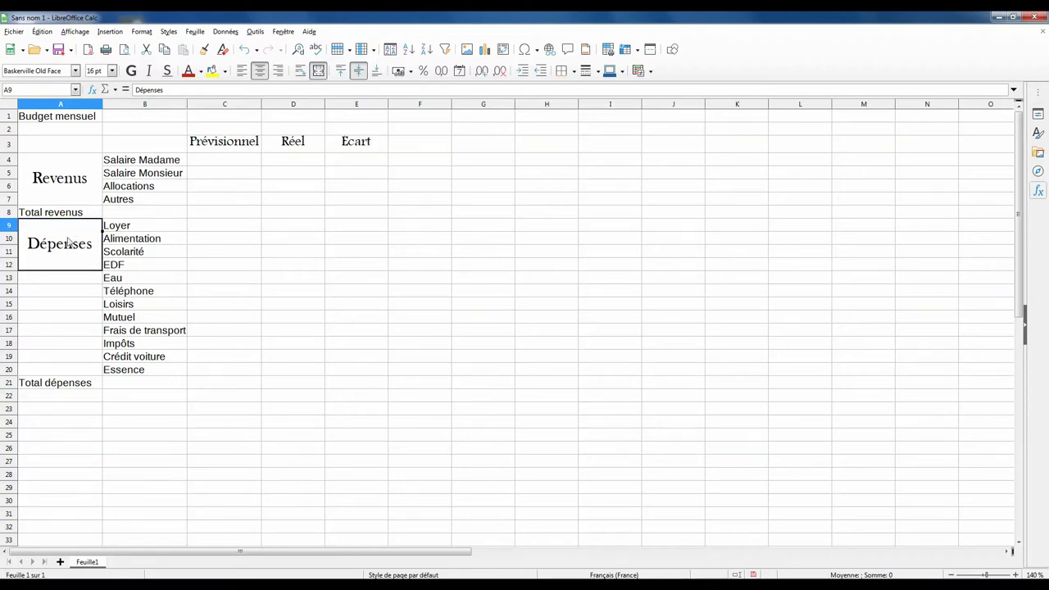
# Step: Unmerge the "Dépenses" block, then merge and centre A9:A20 so it spans all the expense items
pyautogui.moveTo(70, 242); pyautogui.dragTo(77, 369)
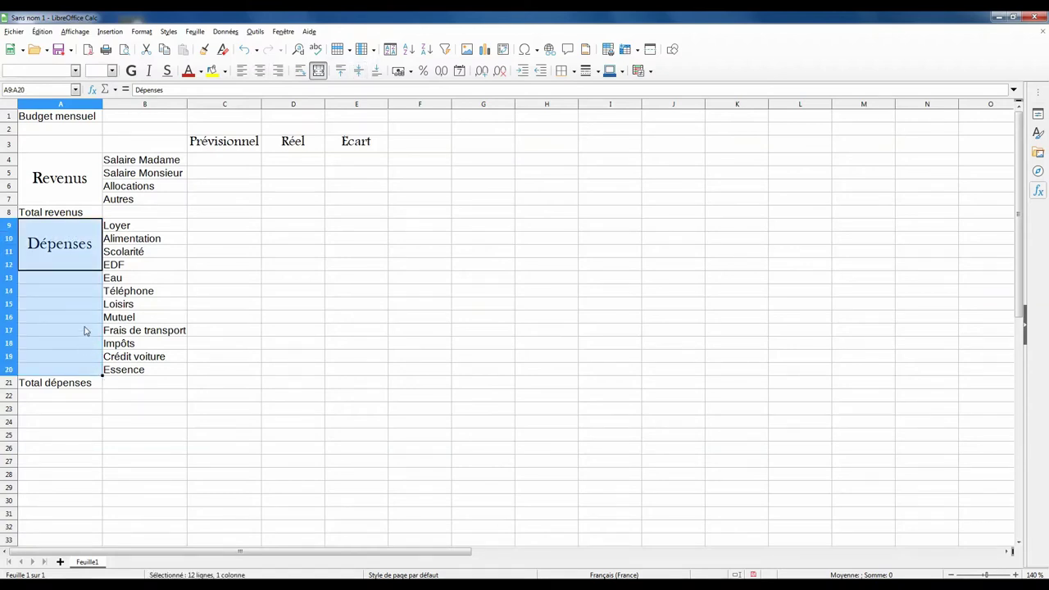
pyautogui.click(318, 71)
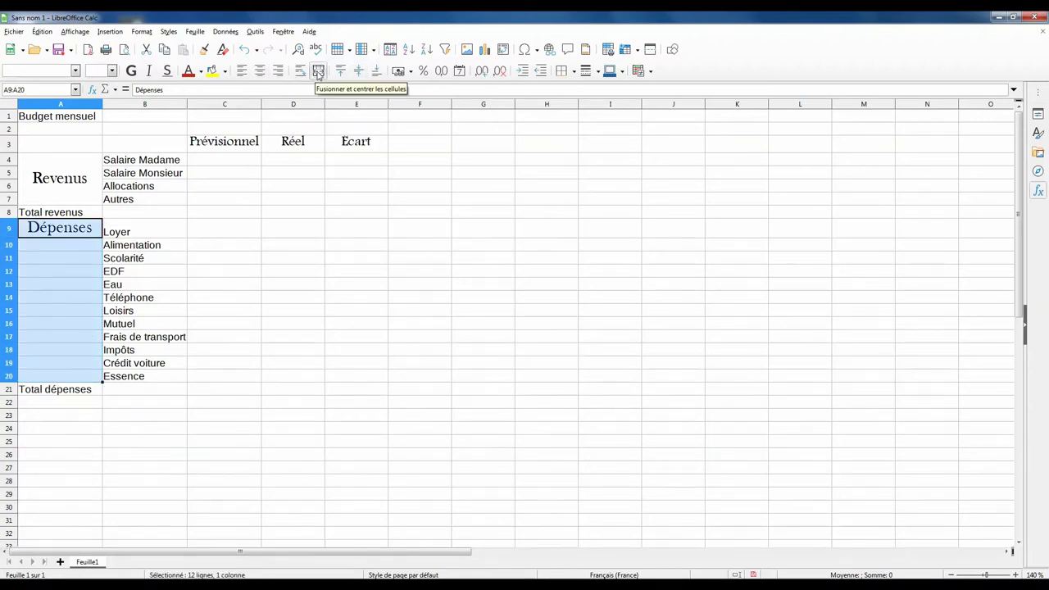
pyautogui.click(318, 71)
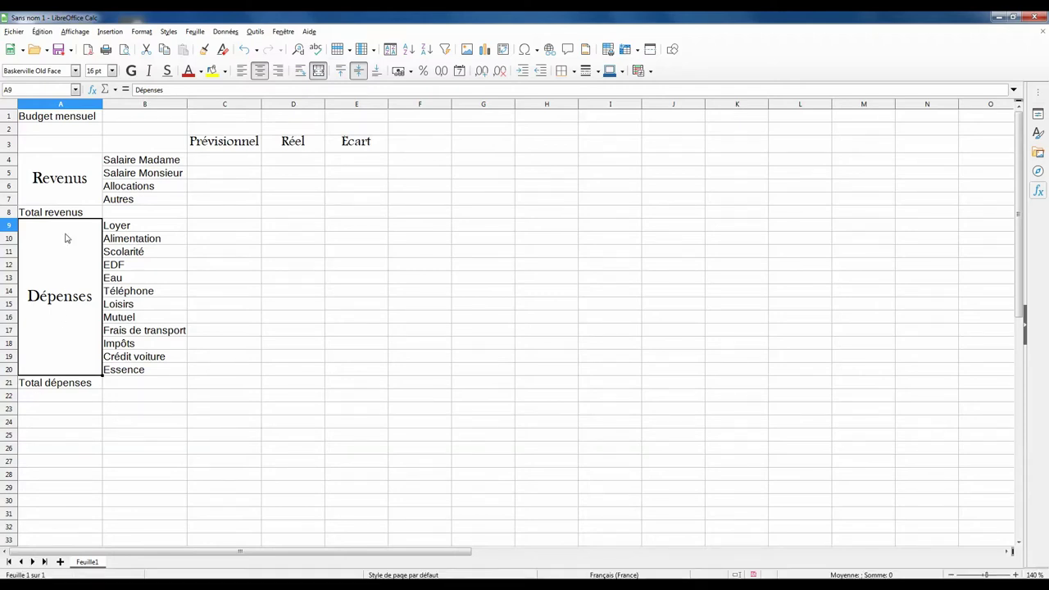
# Step: Rotate the "Revenus" label to 90° so it reads vertically upwards, and increase row 7's height slightly to fit it
pyautogui.click(71, 197)
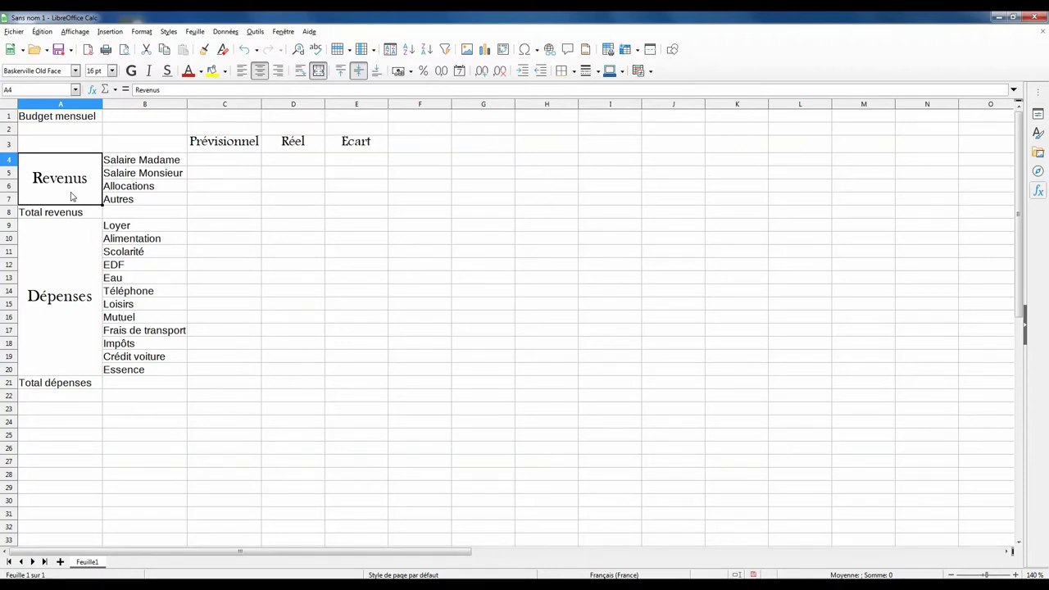
pyautogui.rightClick(71, 196)
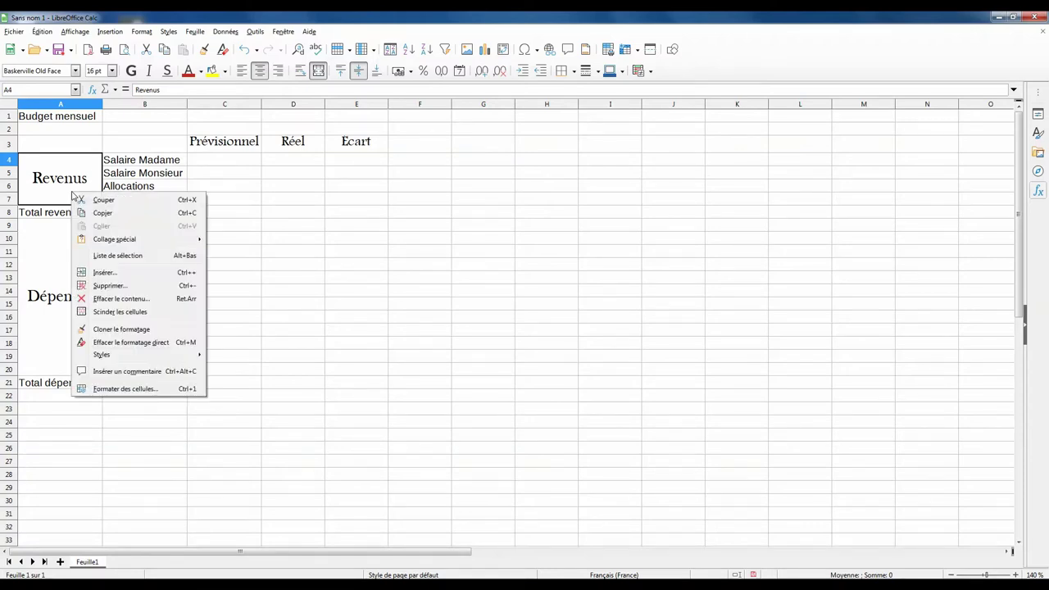
pyautogui.click(127, 389)
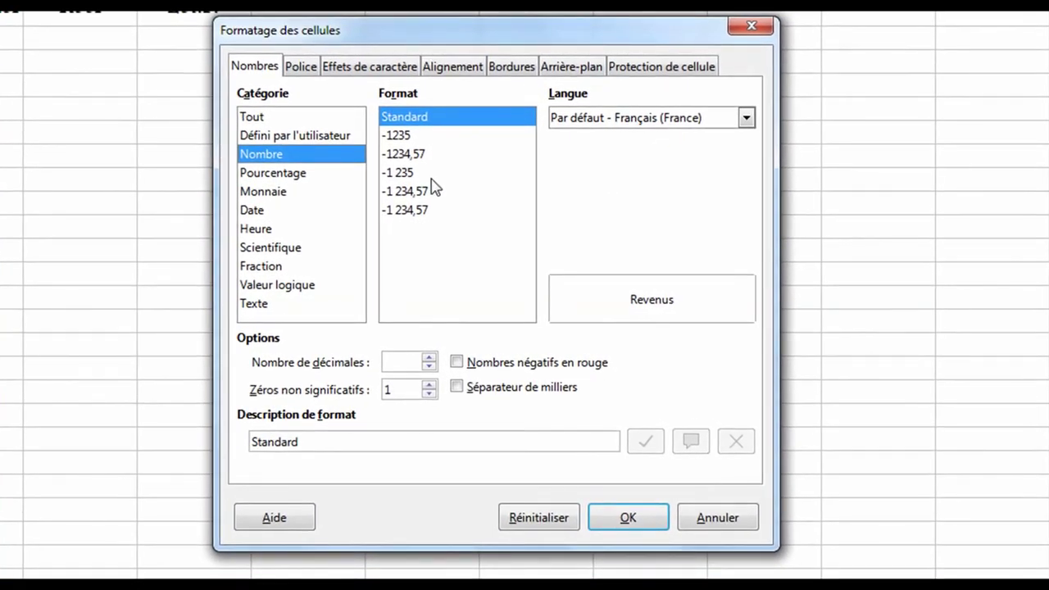
pyautogui.click(459, 67)
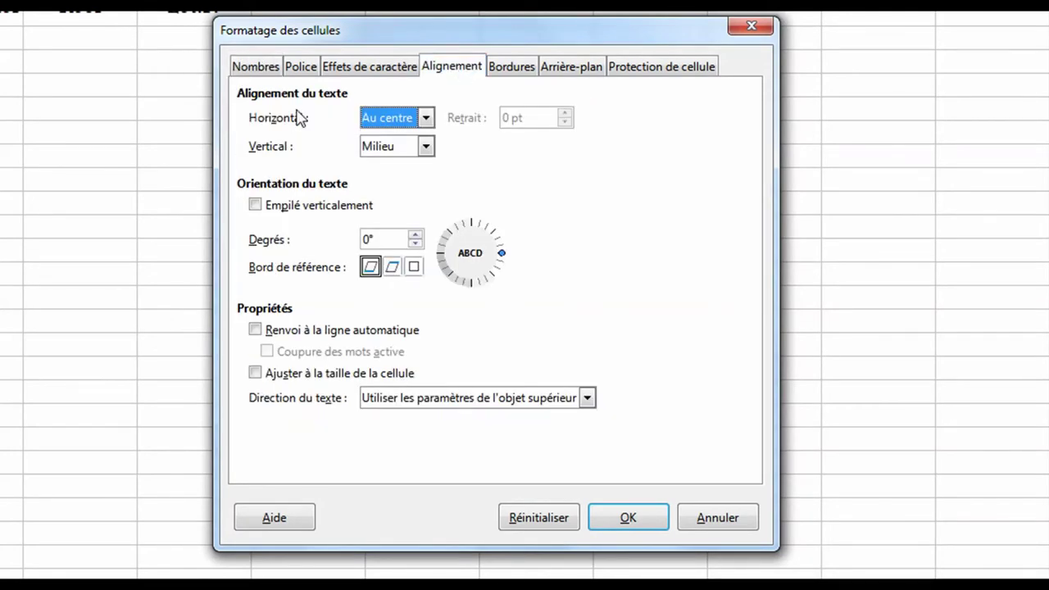
pyautogui.click(426, 119)
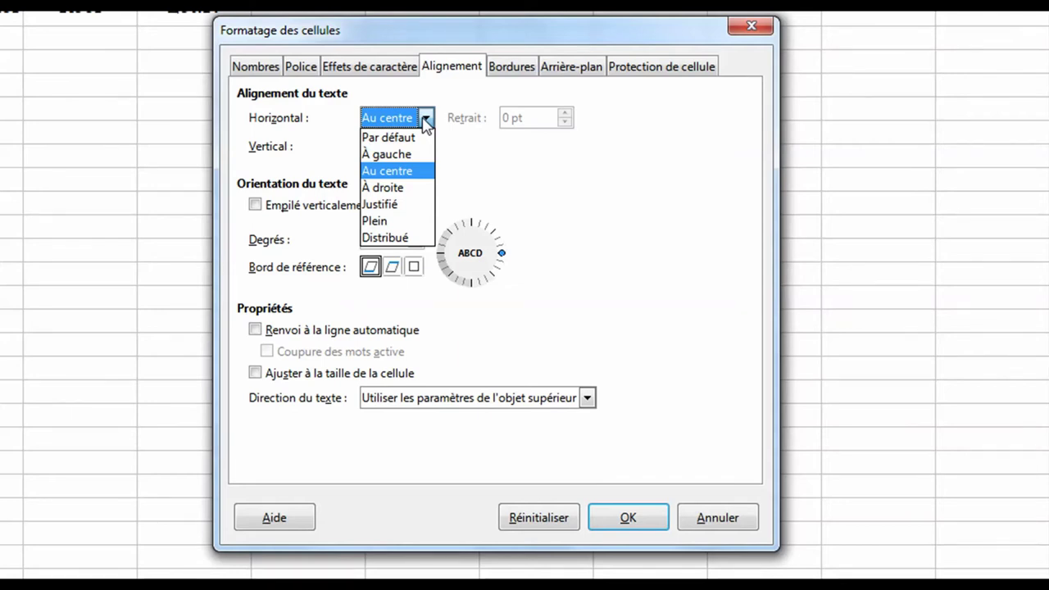
pyautogui.click(425, 121)
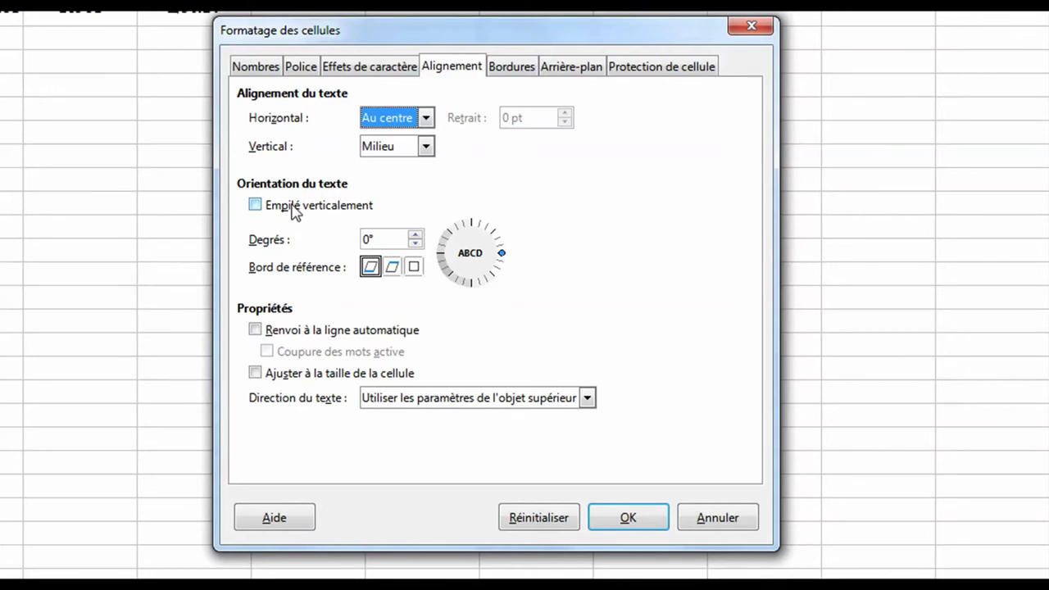
pyautogui.click(417, 236)
pyautogui.click(417, 236)
pyautogui.click(417, 236)
pyautogui.click(417, 236)
pyautogui.click(417, 236)
pyautogui.click(417, 236)
pyautogui.click(417, 236)
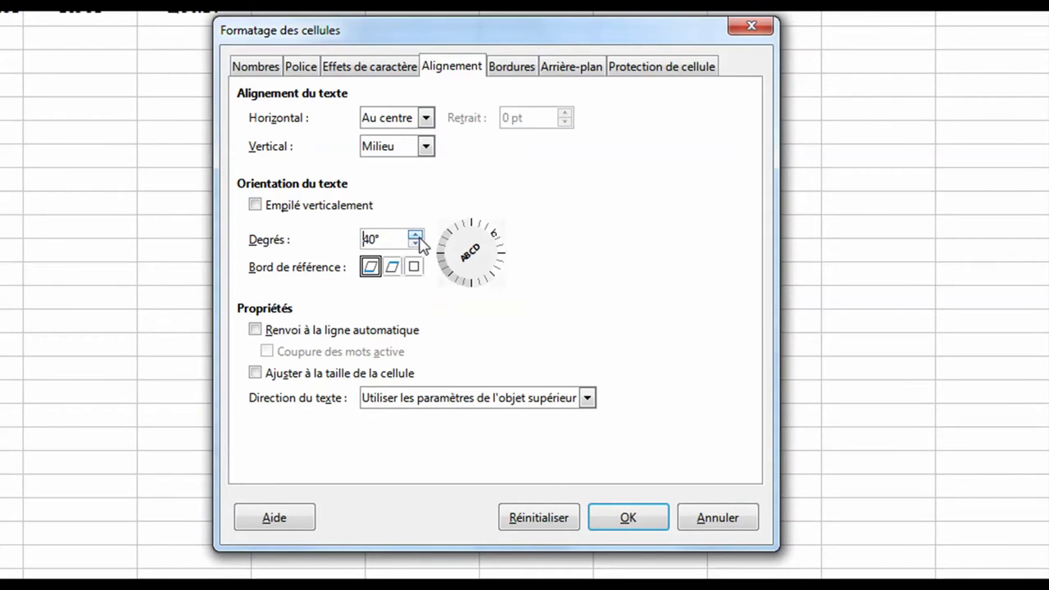
pyautogui.click(417, 236)
pyautogui.click(417, 236)
pyautogui.click(417, 236)
pyautogui.click(417, 236)
pyautogui.click(417, 236)
pyautogui.click(418, 236)
pyautogui.click(417, 236)
pyautogui.click(417, 236)
pyautogui.click(417, 236)
pyautogui.click(624, 509)
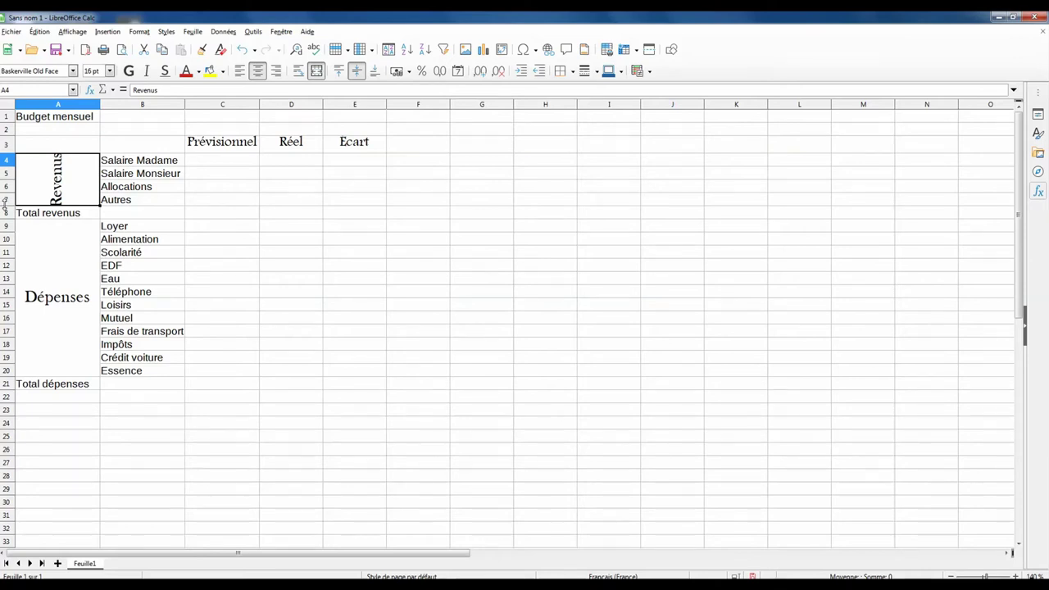
pyautogui.moveTo(4, 205); pyautogui.dragTo(5, 212)
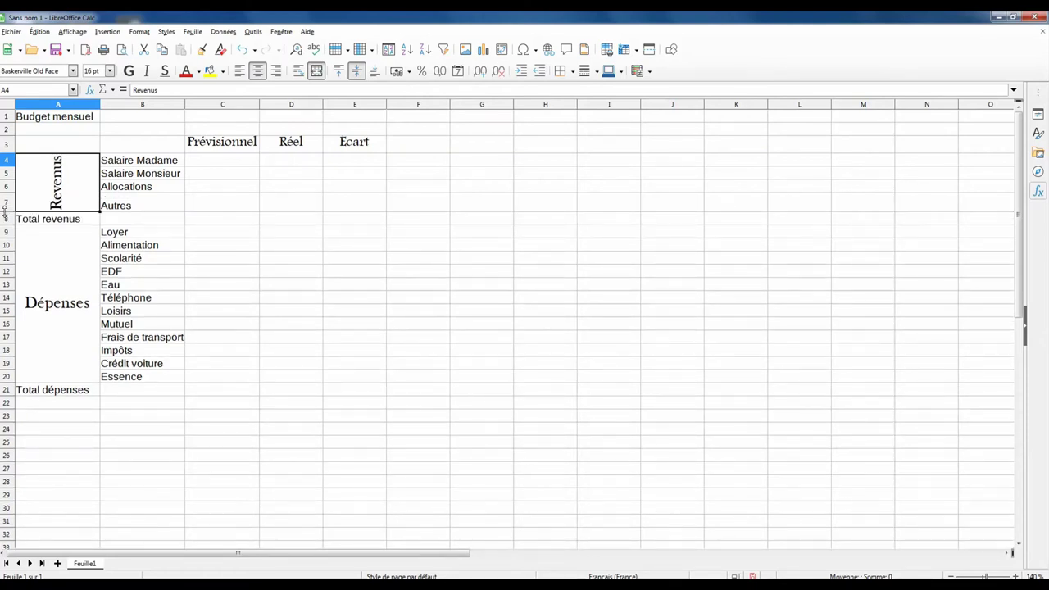
# Step: Rotate the "Dépenses" label to 90° in its merged cell so it reads vertically upwards
pyautogui.click(55, 305)
pyautogui.rightClick(56, 306)
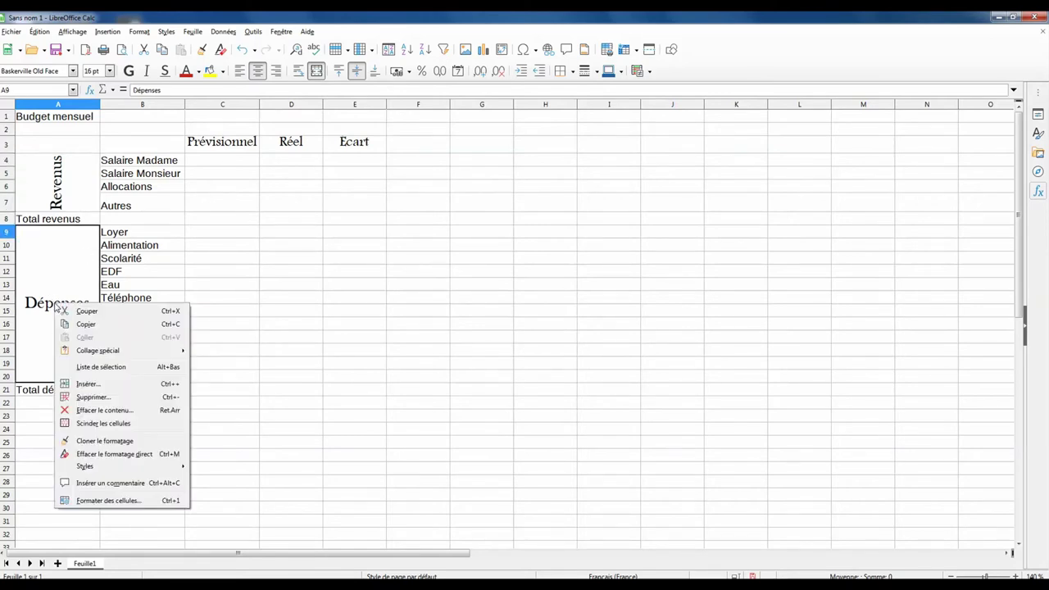
pyautogui.click(127, 501)
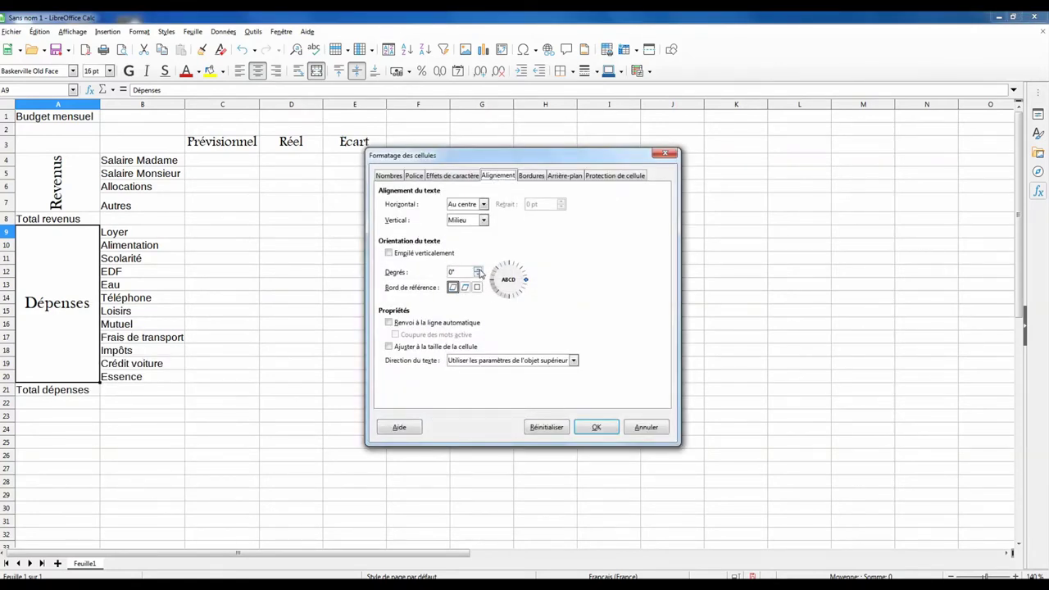
pyautogui.doubleClick(453, 272)
pyautogui.write('9')
pyautogui.click(599, 427)
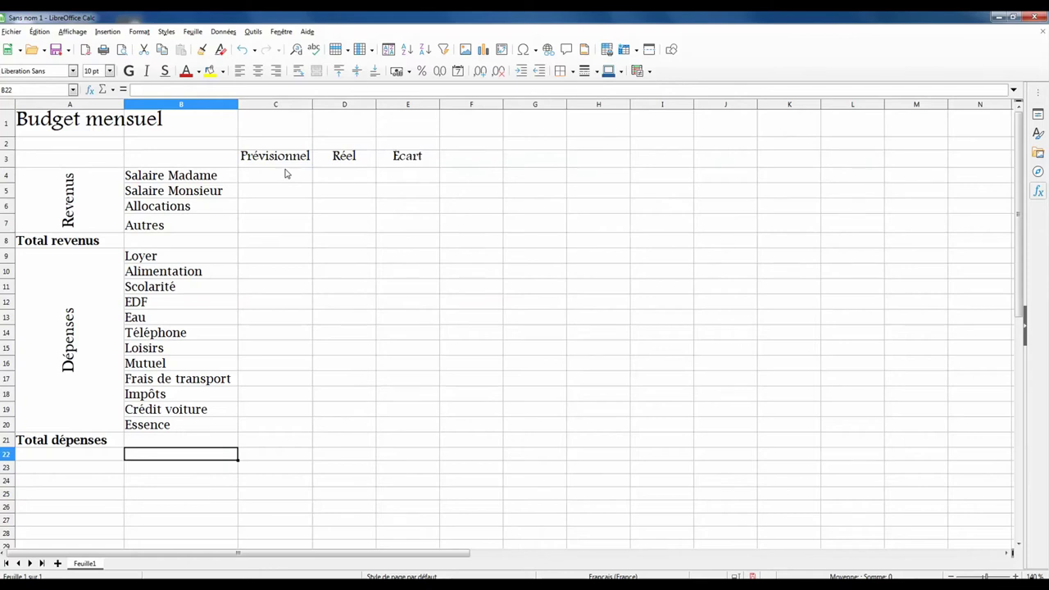
# Step: Merge and centre cells A1:E1 so the "Budget mensuel" title spans the table's full width
pyautogui.click(58, 125)
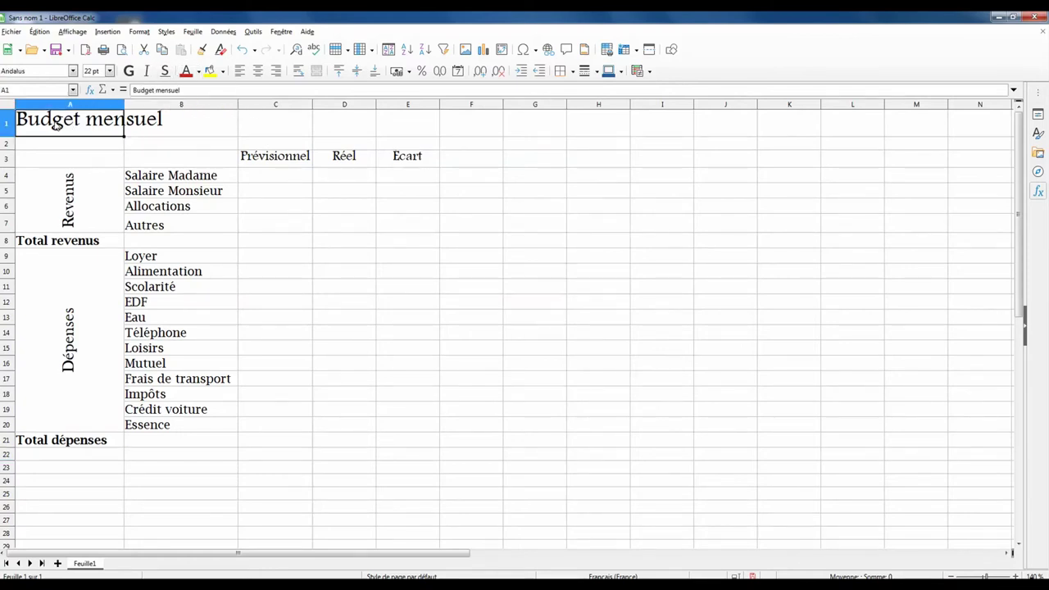
pyautogui.moveTo(60, 124); pyautogui.dragTo(407, 129)
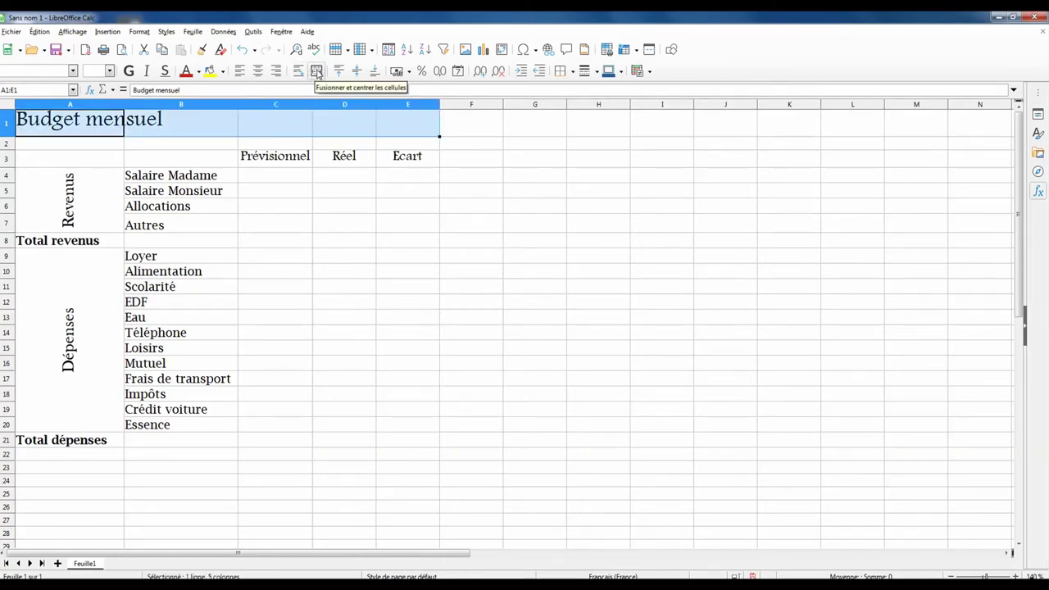
pyautogui.click(317, 72)
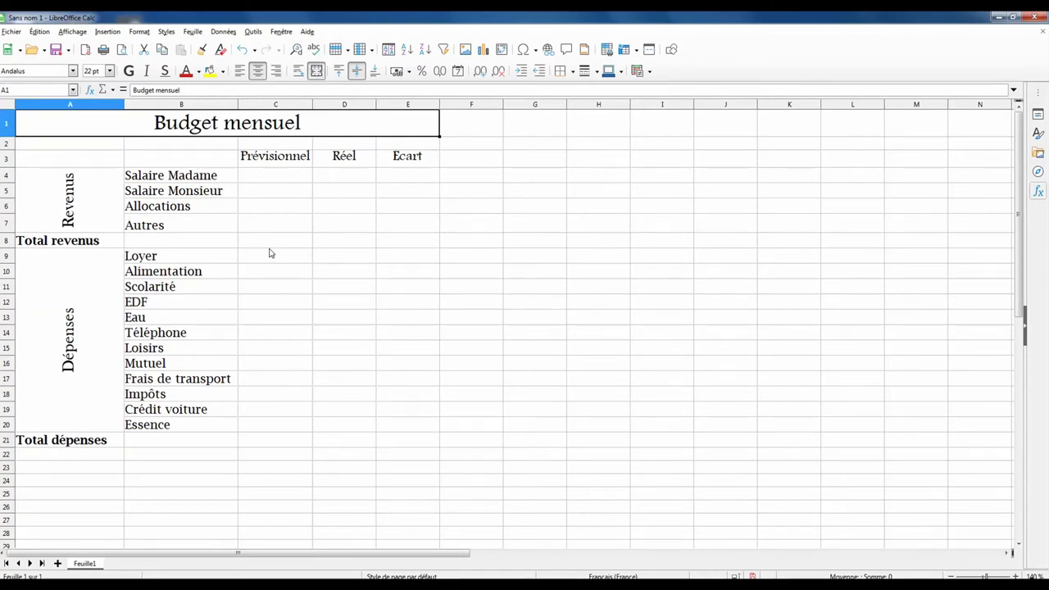
# Step: Apply outer and all inner borders to the table range A3:E21
pyautogui.moveTo(50, 162); pyautogui.dragTo(388, 447)
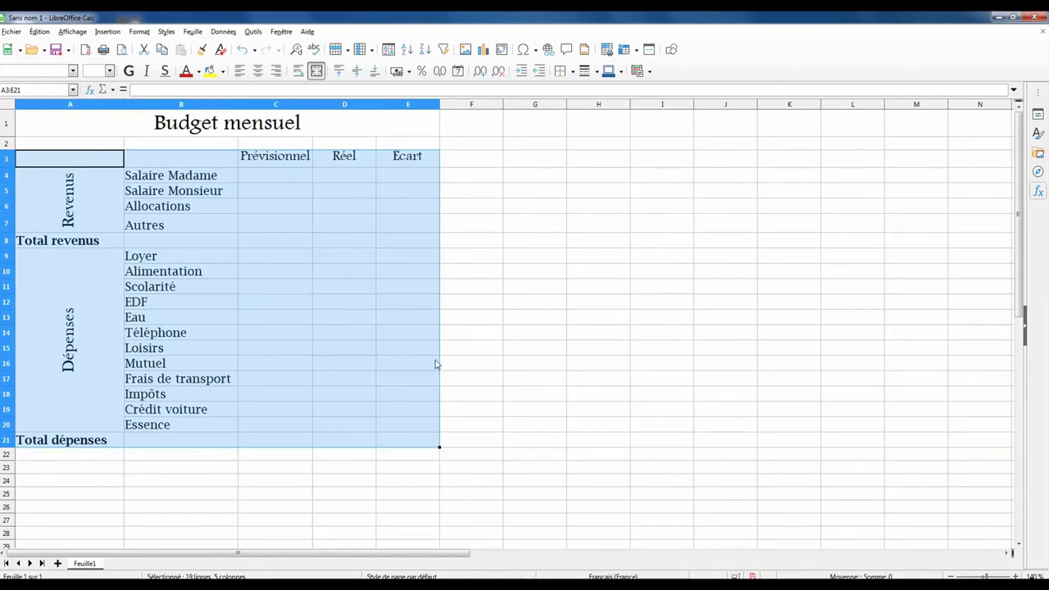
pyautogui.click(573, 72)
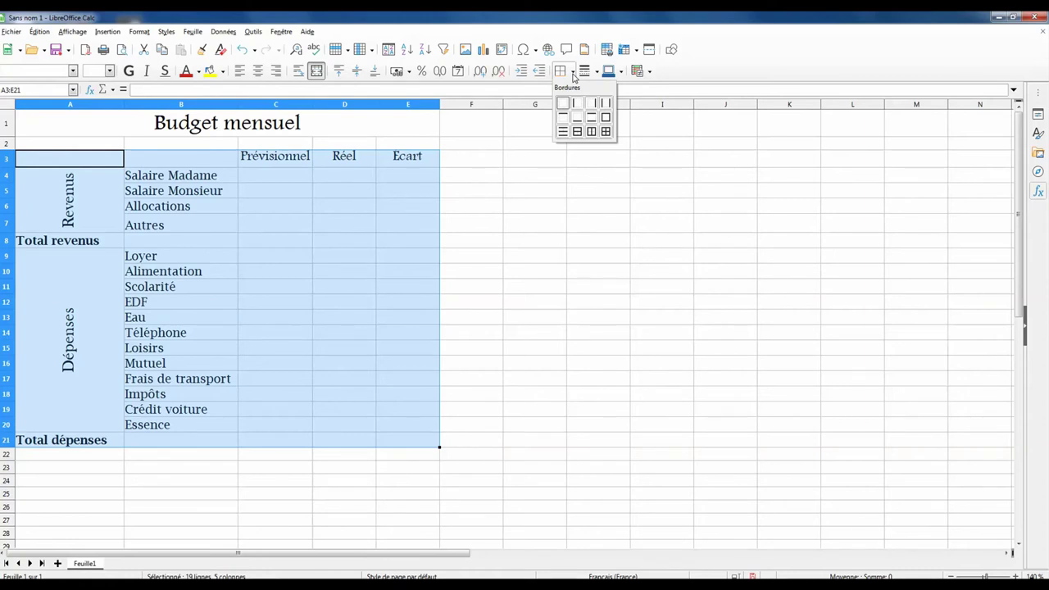
pyautogui.click(605, 131)
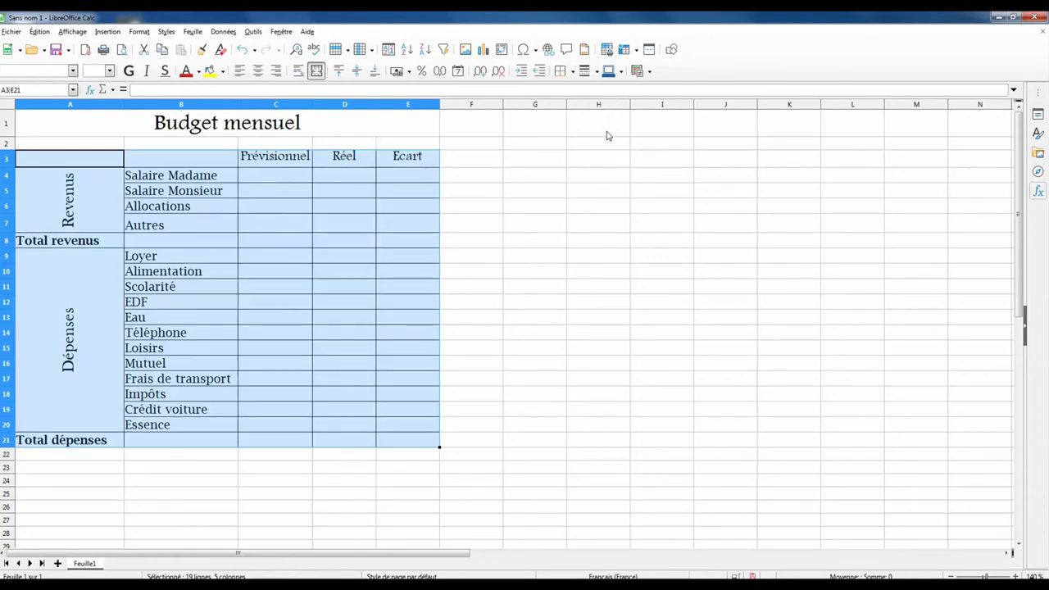
pyautogui.click(209, 221)
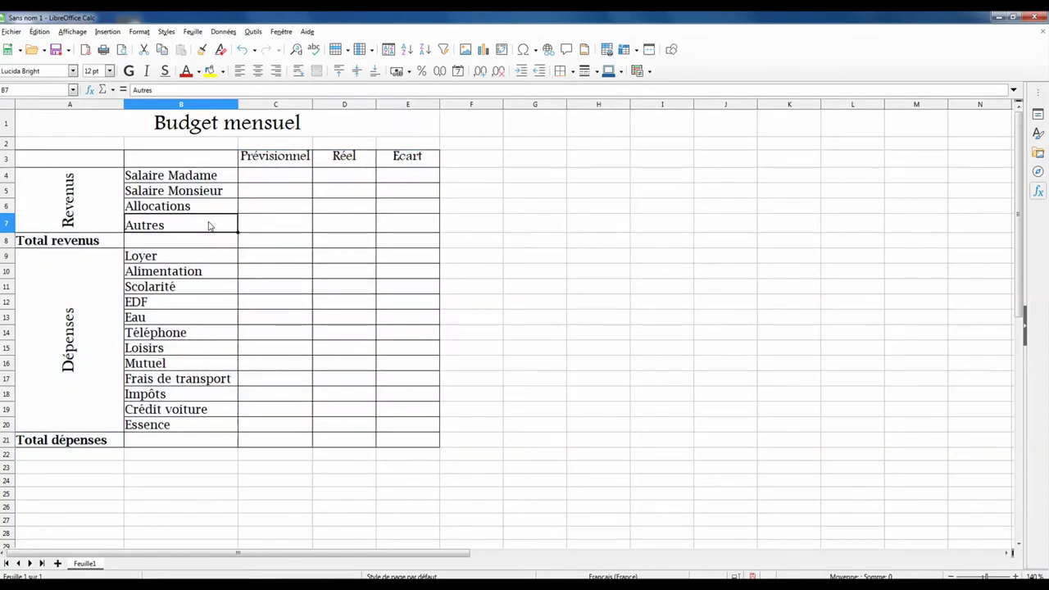
# Step: Remove the borders from the two empty header cells A3:B3
pyautogui.click(63, 163)
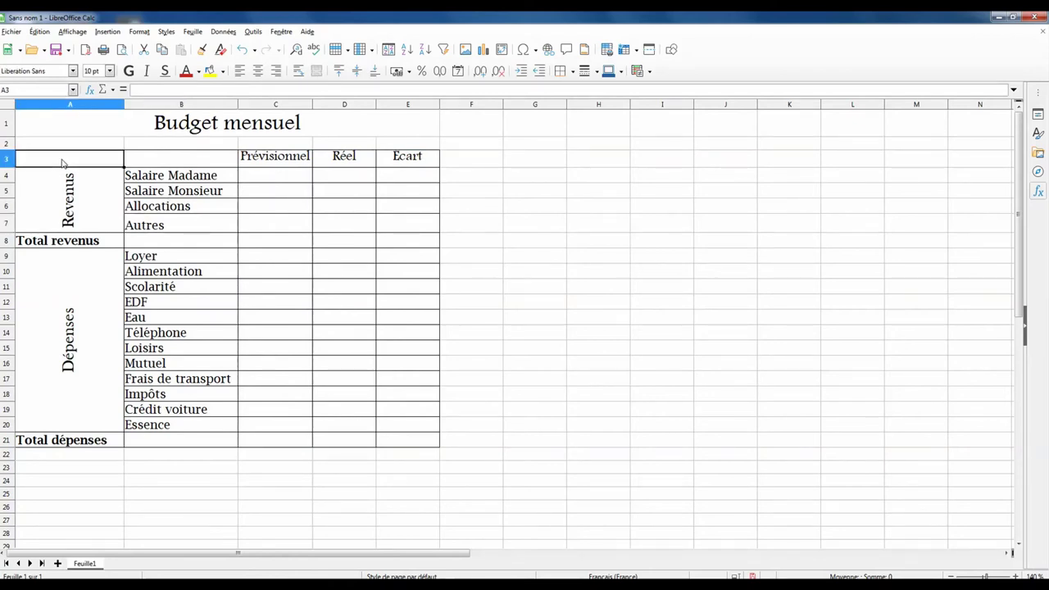
pyautogui.moveTo(63, 163); pyautogui.dragTo(144, 161)
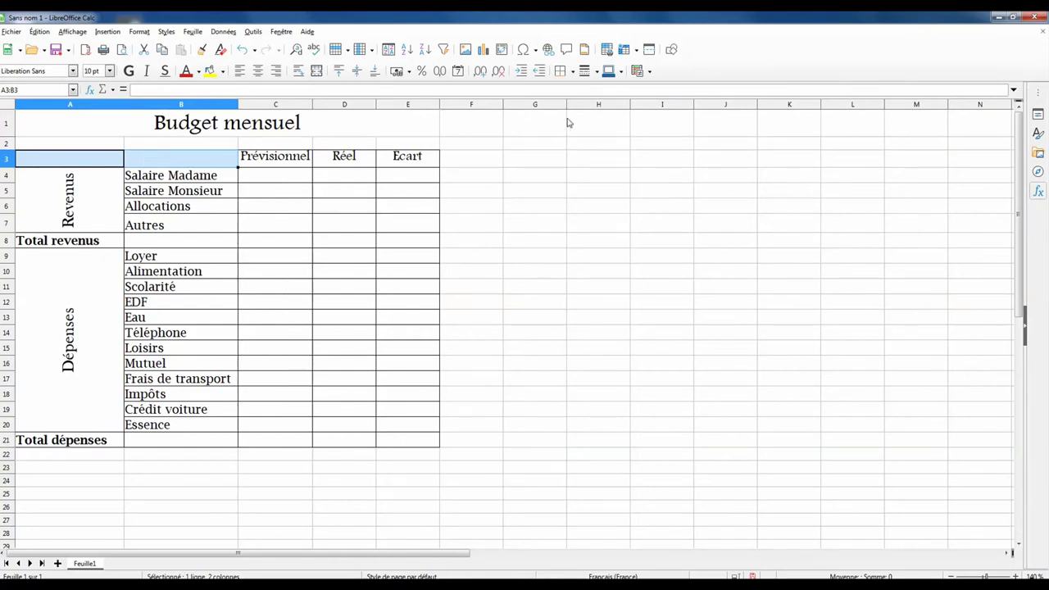
pyautogui.click(573, 74)
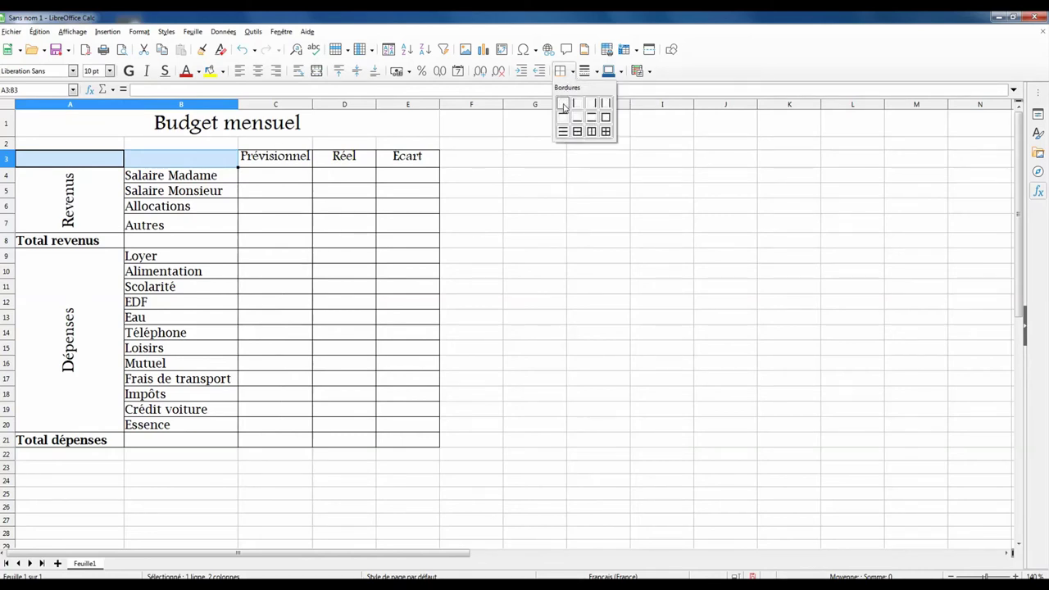
pyautogui.click(565, 106)
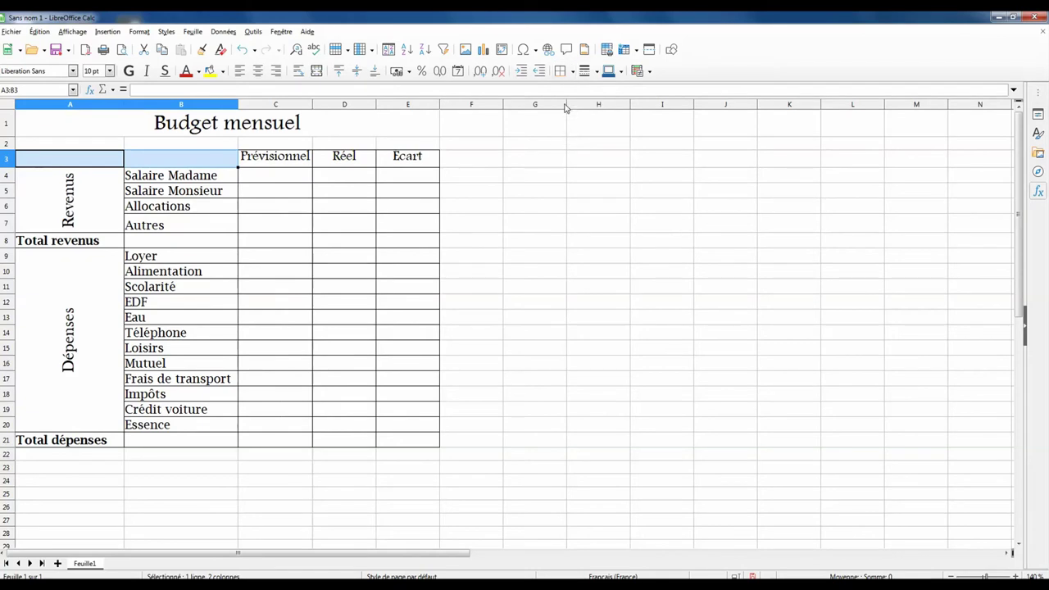
pyautogui.click(508, 239)
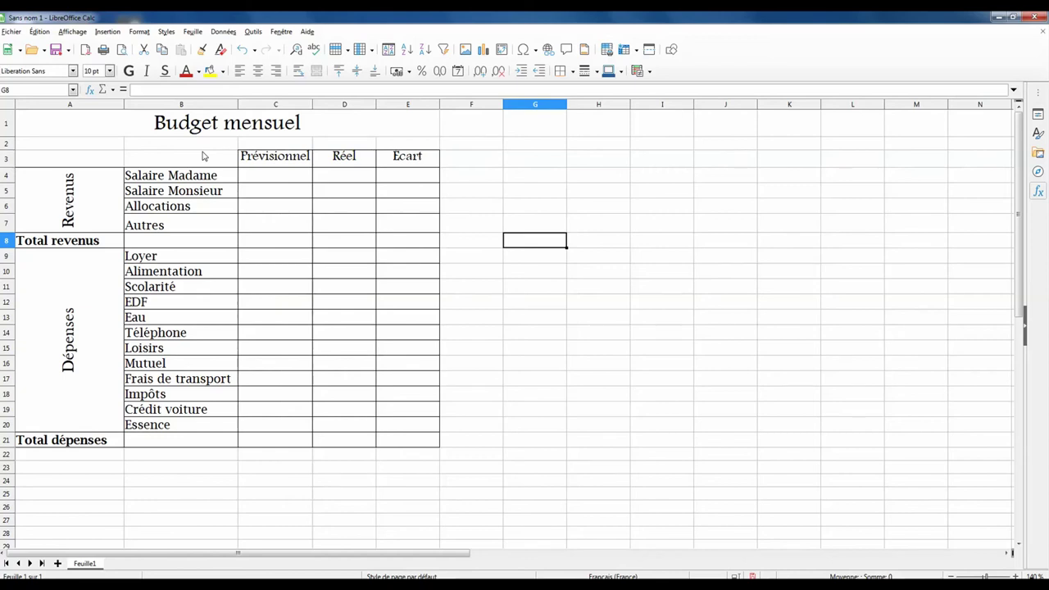
# Step: Fill the merged "Revenus" cell and the "Total revenus" row A8:E8 with the same light mauve background
pyautogui.click(71, 209)
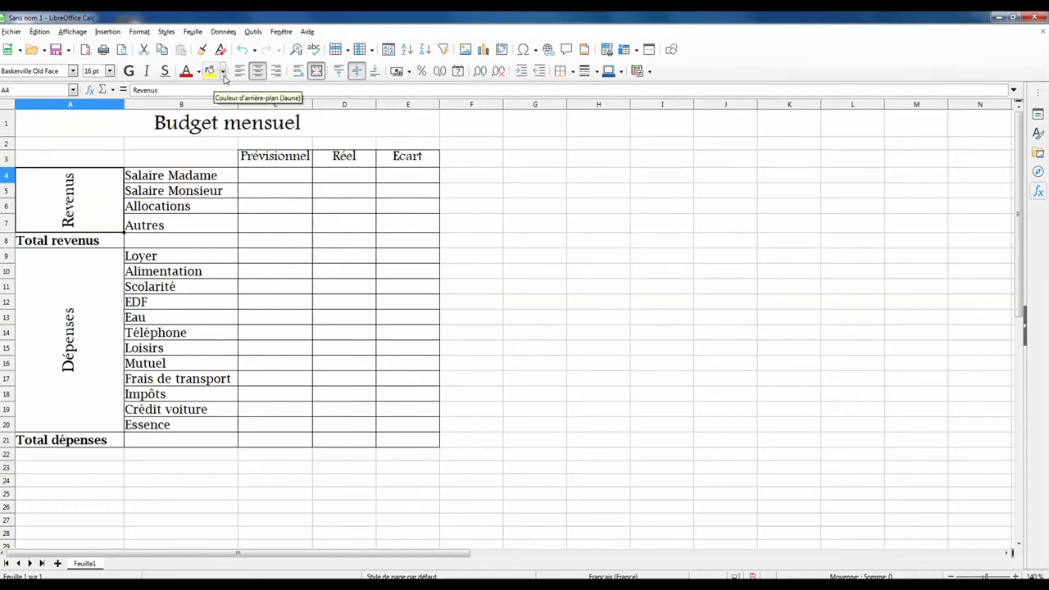
pyautogui.click(222, 73)
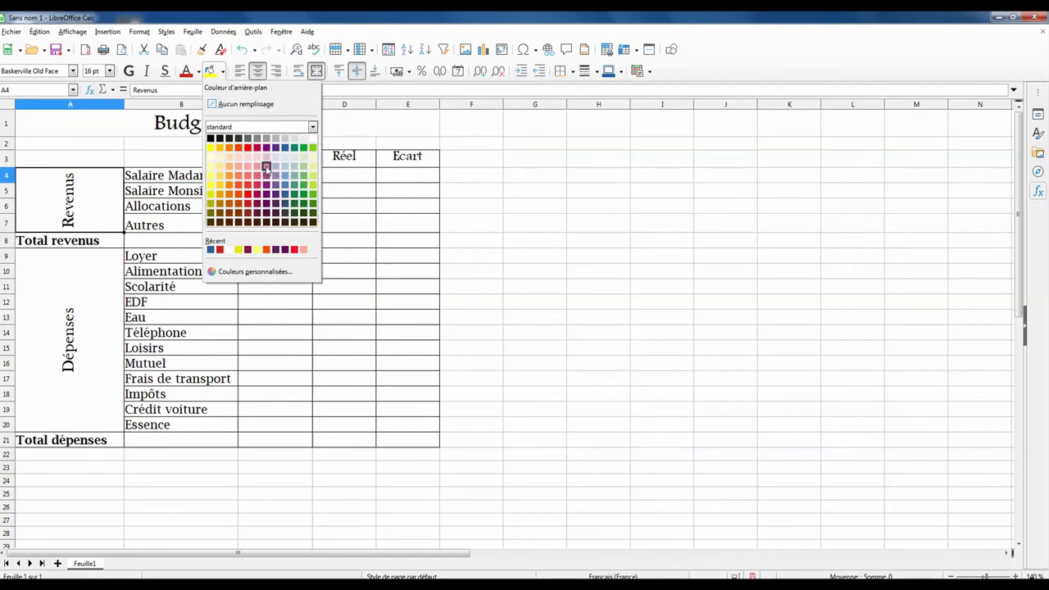
pyautogui.click(266, 168)
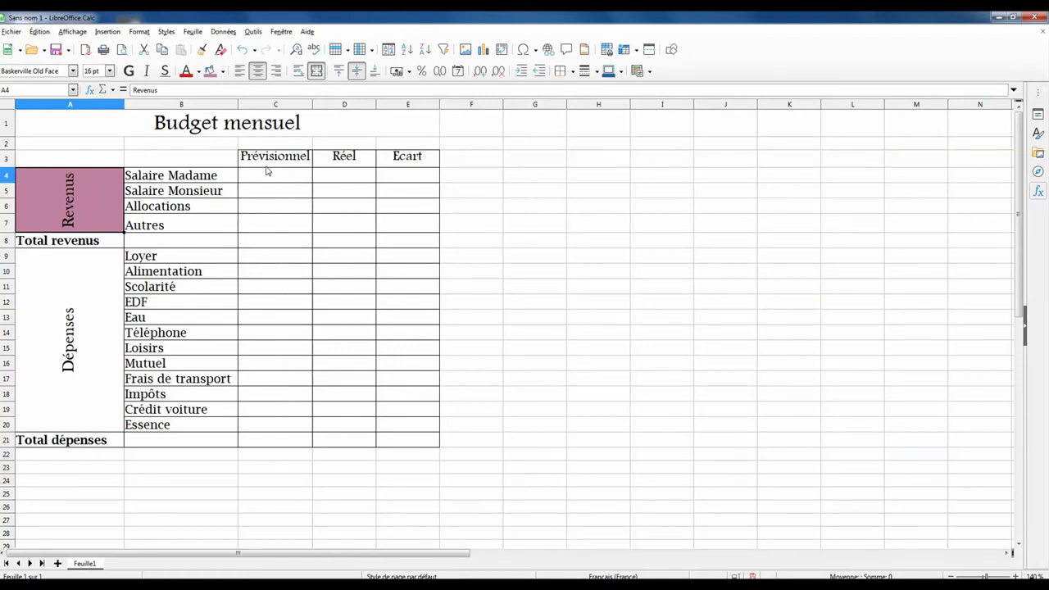
pyautogui.click(68, 246)
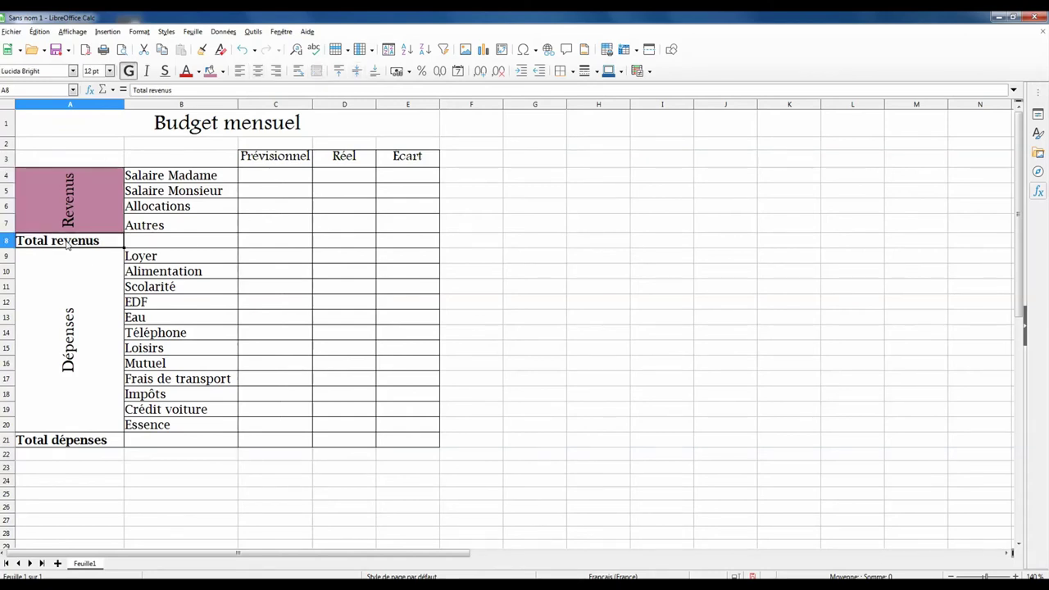
pyautogui.moveTo(69, 246); pyautogui.dragTo(380, 245)
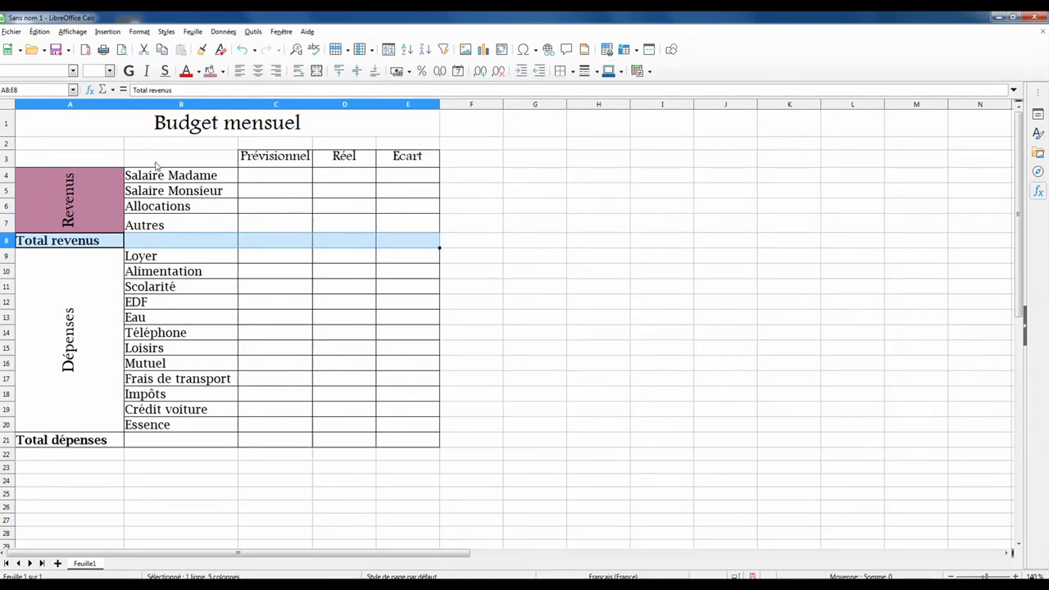
pyautogui.click(211, 72)
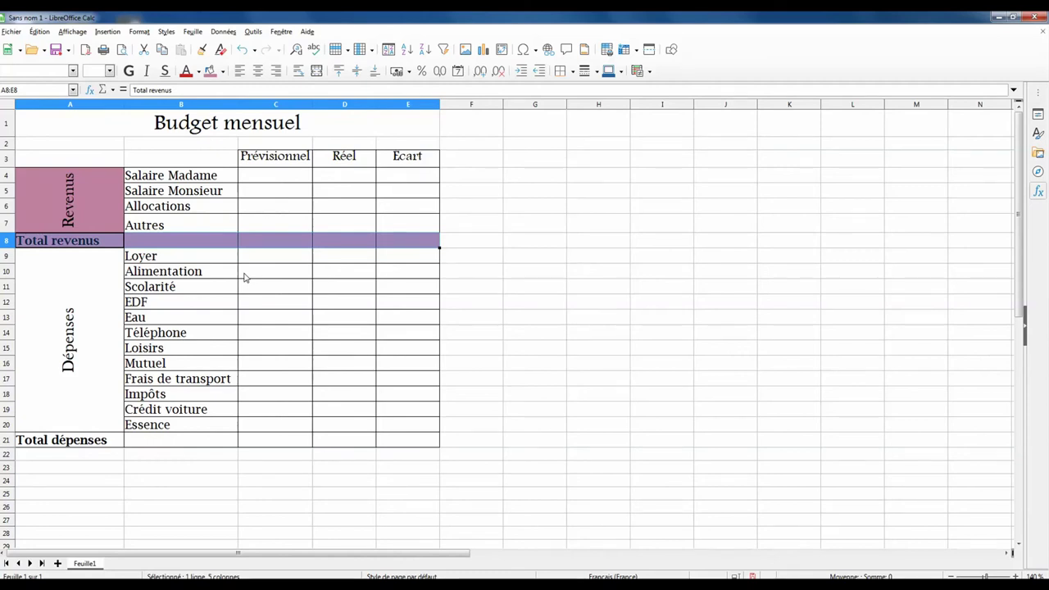
# Step: Fill the merged "Dépenses" cell and the "Total dépenses" row A21:E21 with the Bleu clair 2 background colour
pyautogui.click(78, 354)
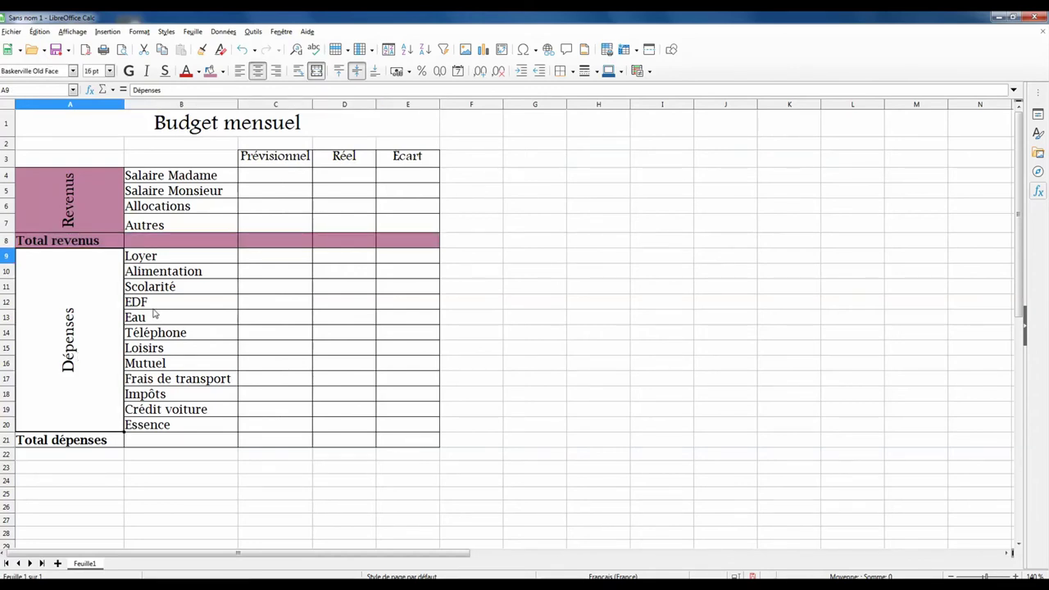
pyautogui.click(222, 72)
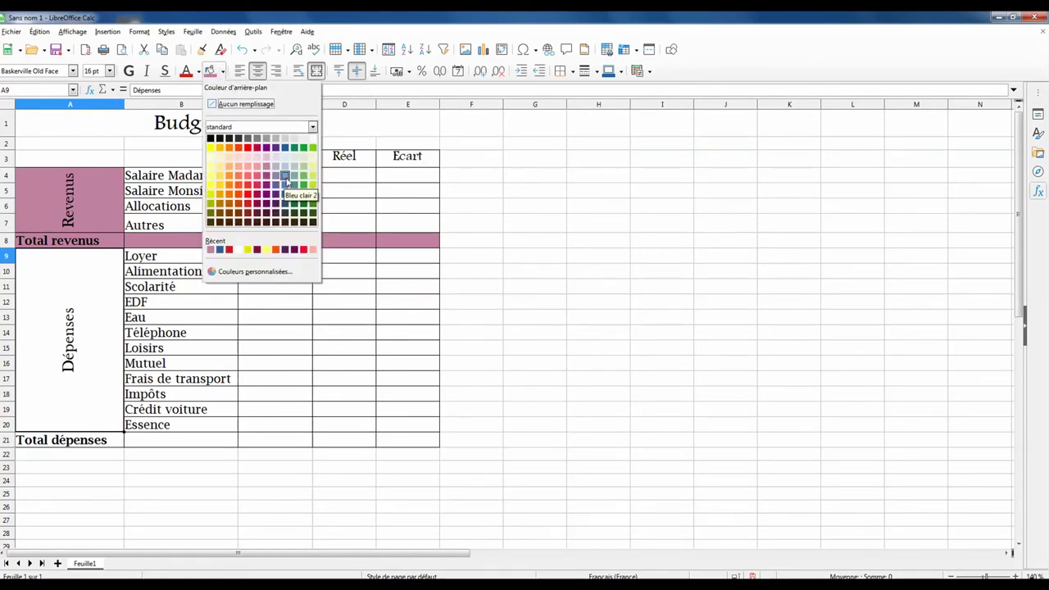
pyautogui.click(284, 176)
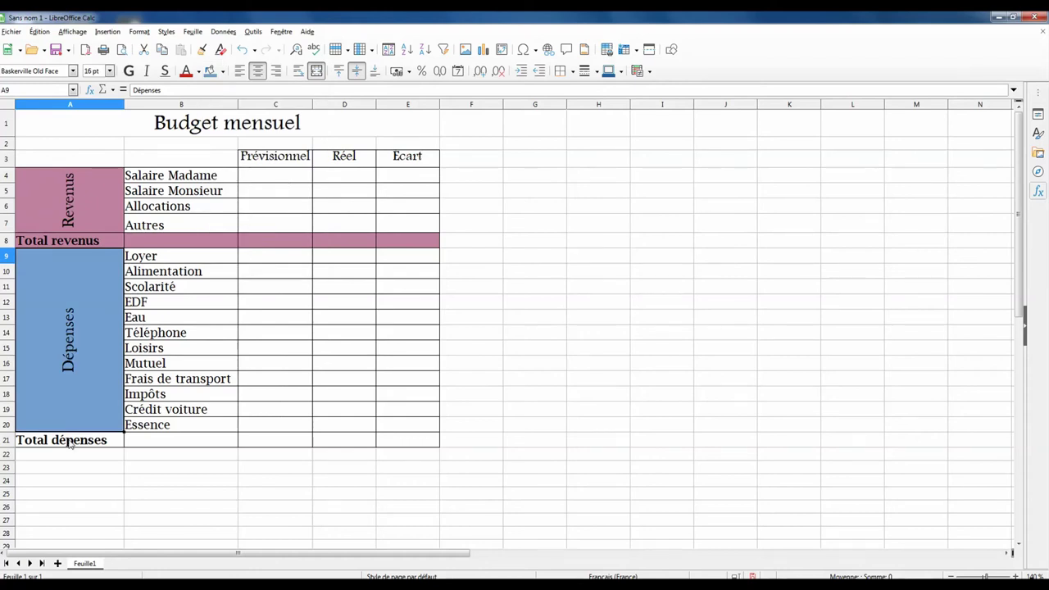
pyautogui.moveTo(69, 442); pyautogui.dragTo(386, 441)
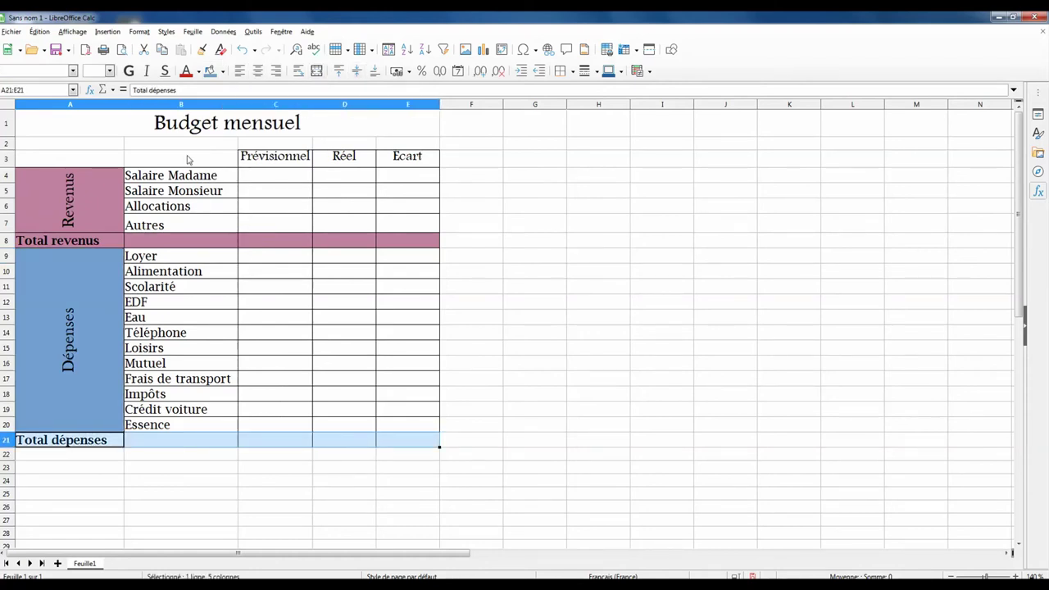
pyautogui.click(222, 73)
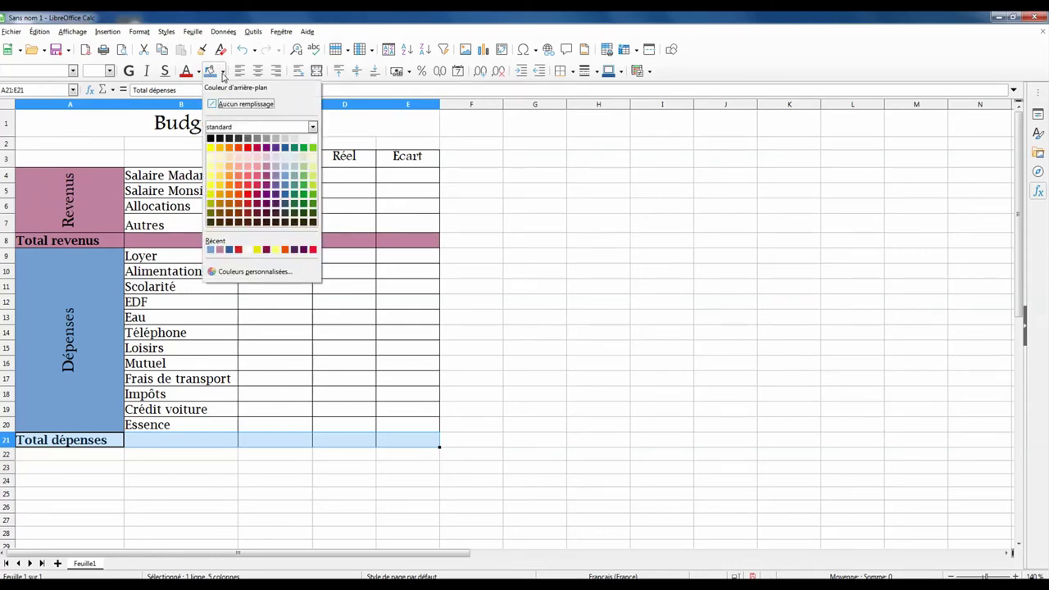
pyautogui.click(210, 250)
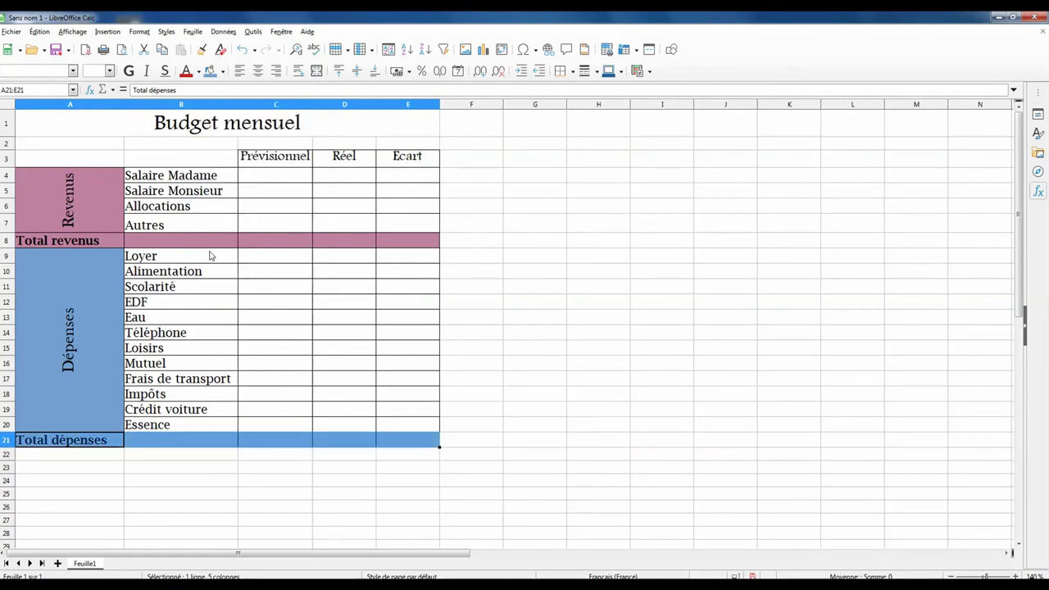
# Step: Fill the merged "Budget mensuel" title cell with the Magenta clair 3 background colour
pyautogui.click(112, 130)
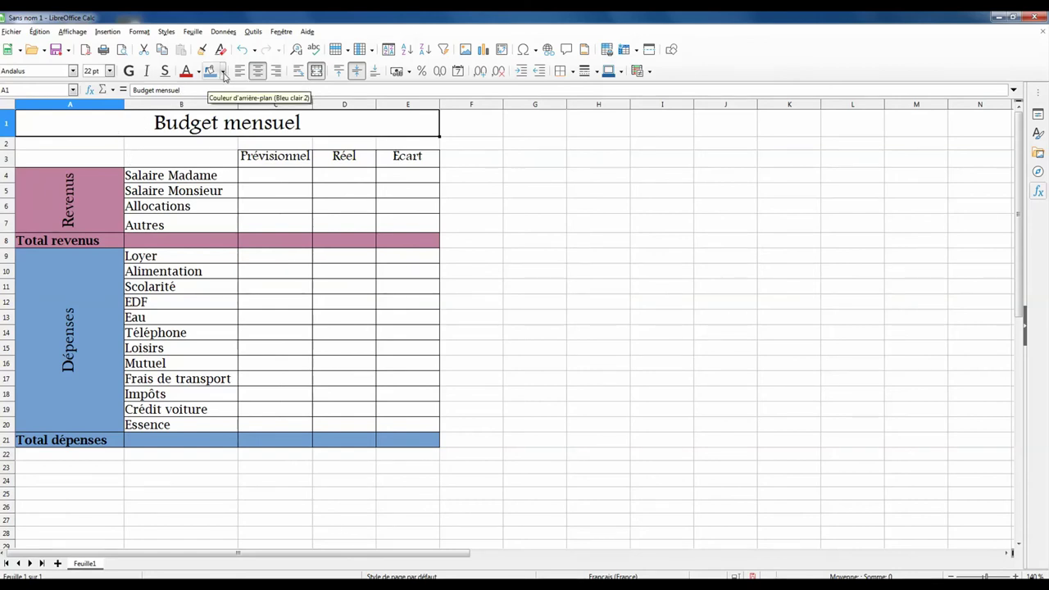
pyautogui.click(223, 73)
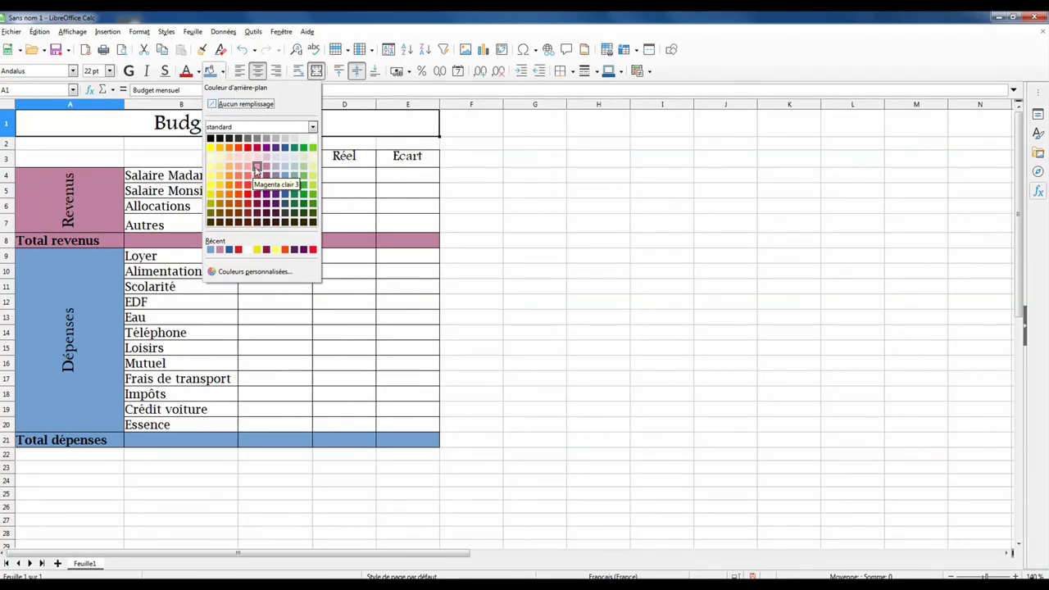
pyautogui.click(257, 168)
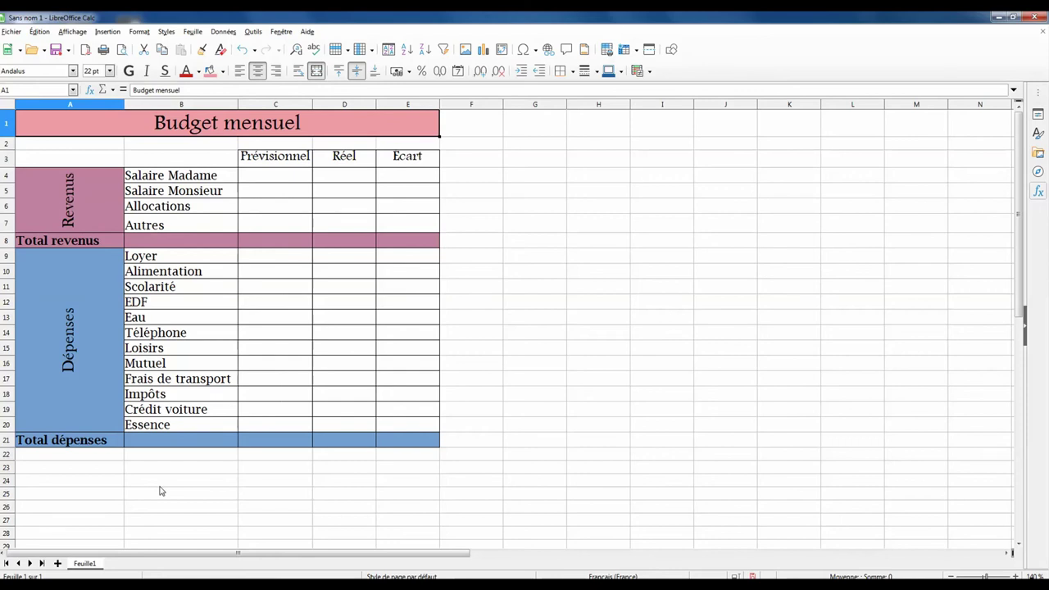
# Step: Enter the label "Solde du mois :" in cell B24 below the table
pyautogui.moveTo(160, 484); pyautogui.dragTo(163, 492)
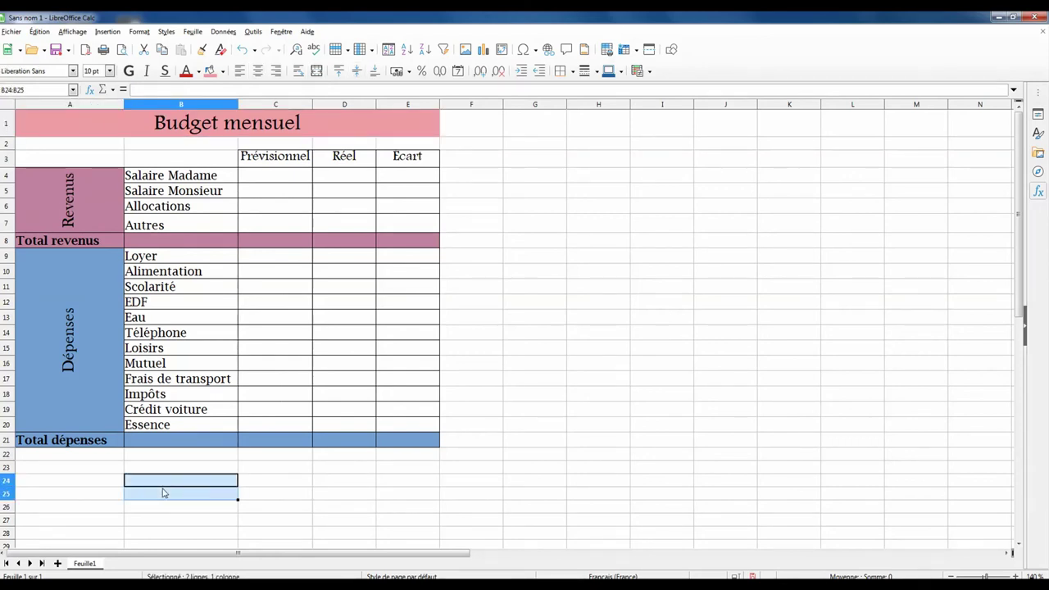
pyautogui.write('Sol')
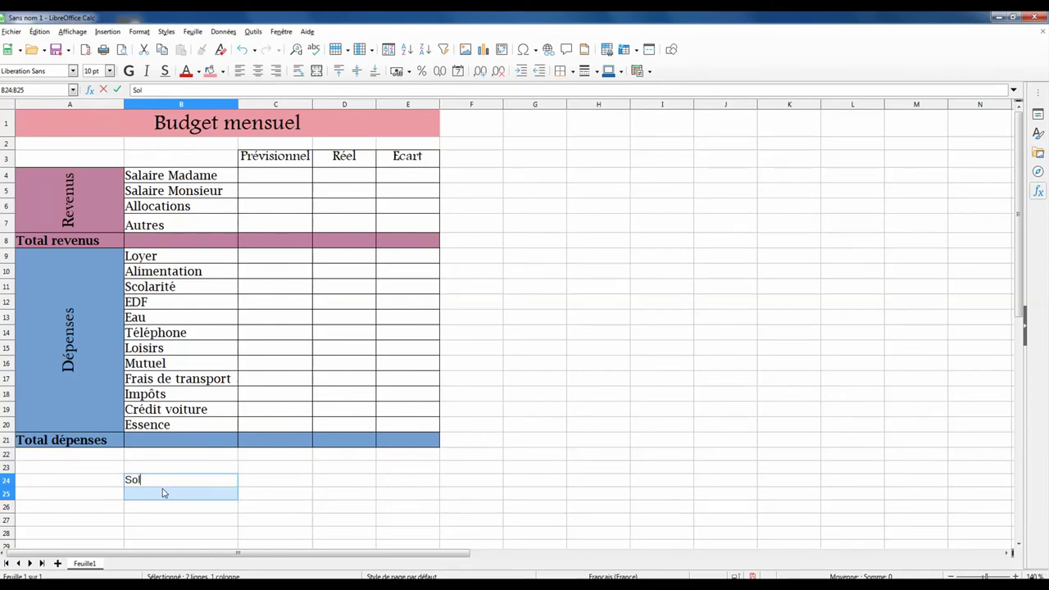
pyautogui.write('de du mois :')
pyautogui.click(254, 497)
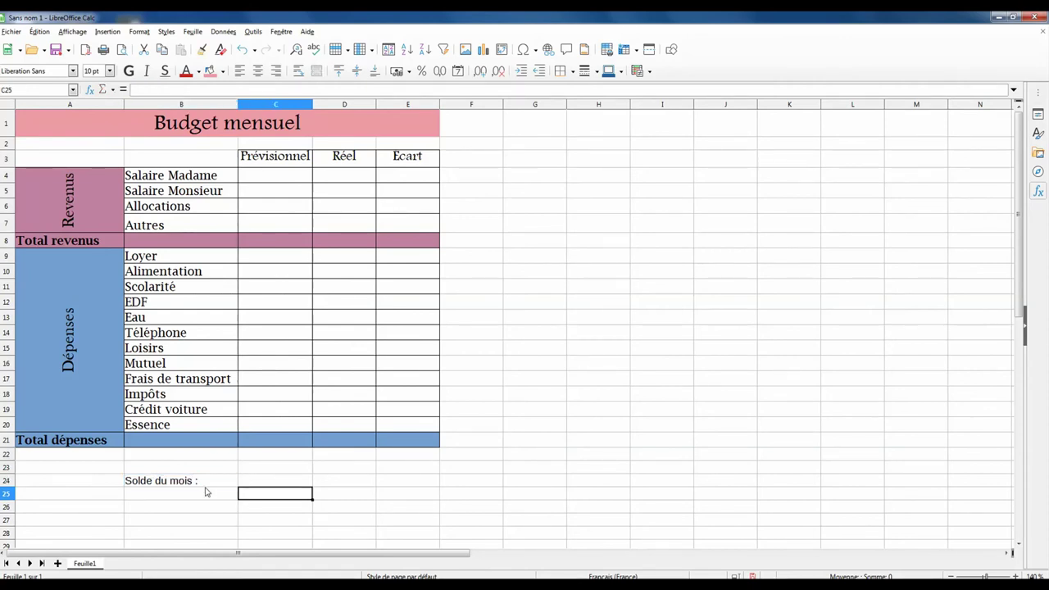
# Step: Apply an outer box border around cells B24:C24
pyautogui.click(176, 484)
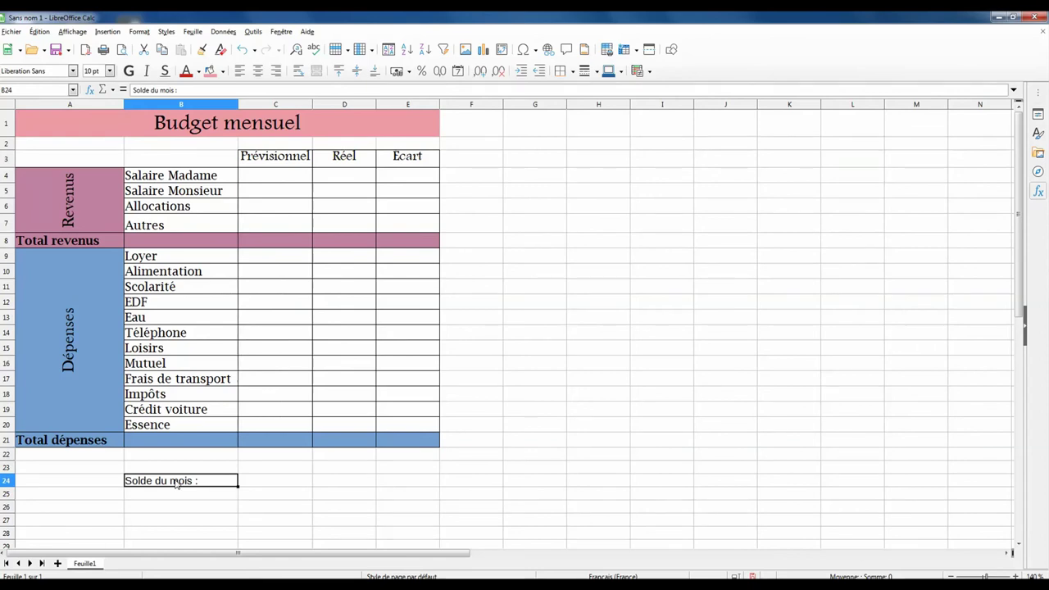
pyautogui.moveTo(210, 487); pyautogui.dragTo(273, 485)
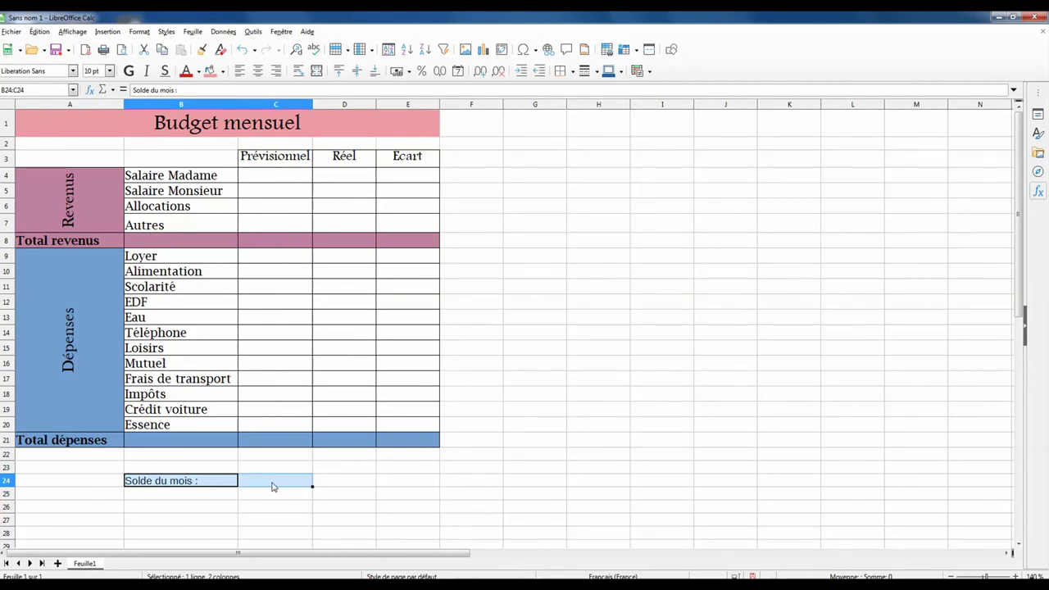
pyautogui.click(572, 71)
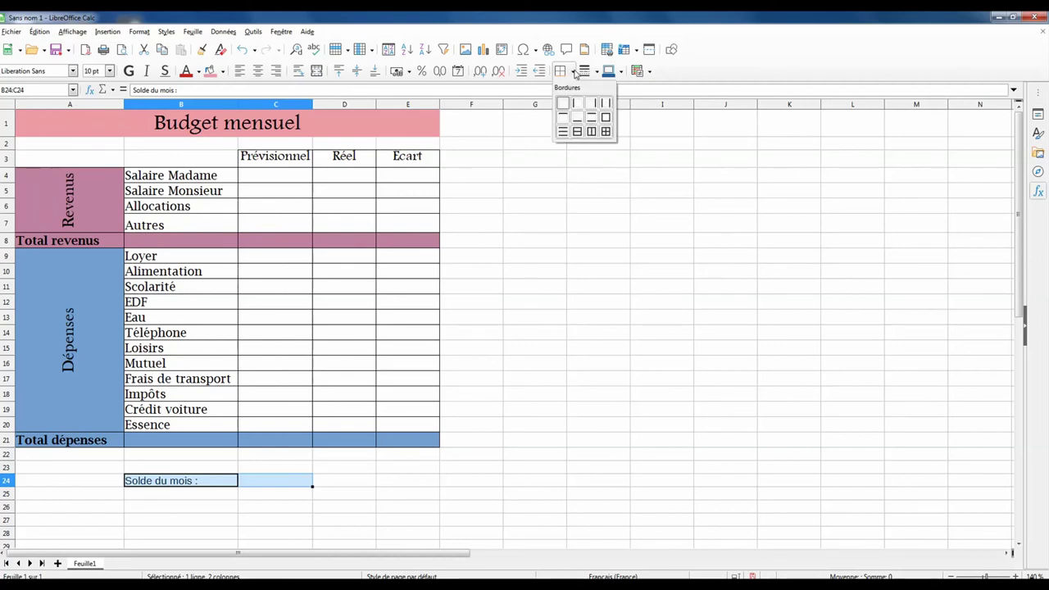
pyautogui.click(607, 119)
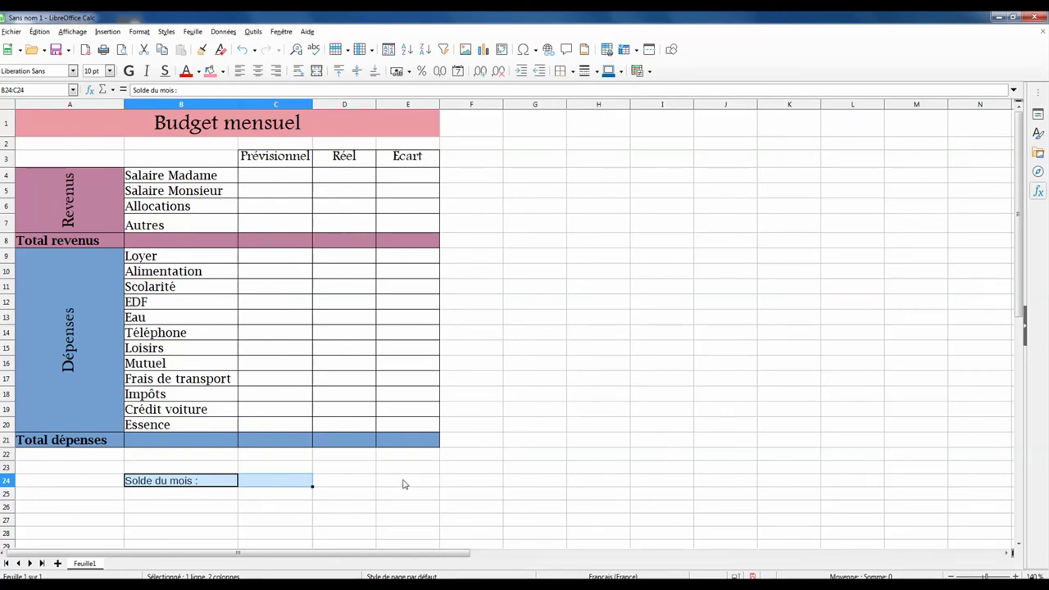
pyautogui.click(405, 506)
# Step: Format the "Solde du mois :" label in B24 as bold Andalus at 14 pt
pyautogui.click(170, 484)
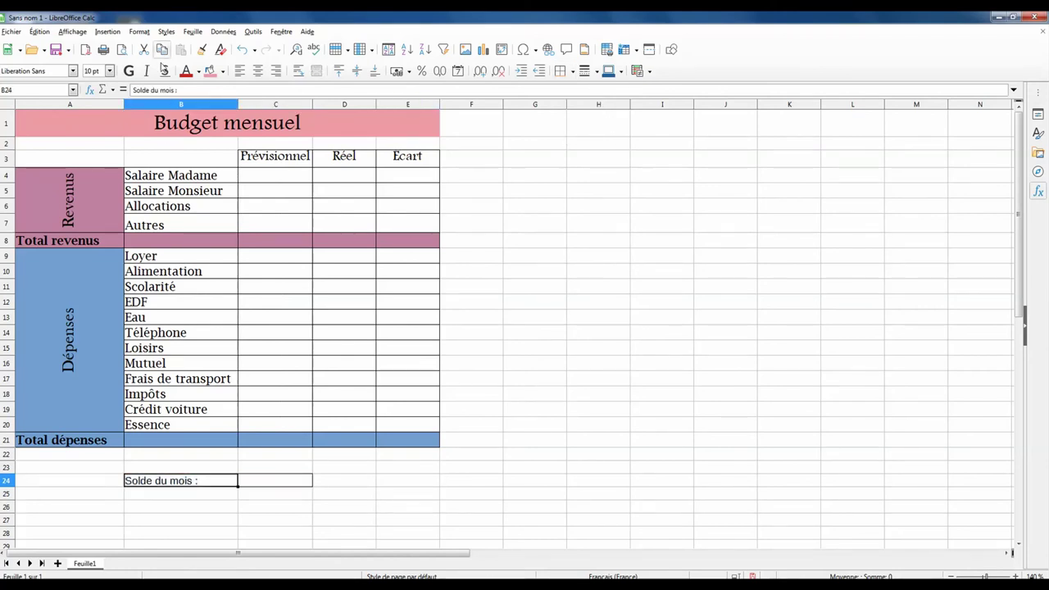
pyautogui.click(73, 72)
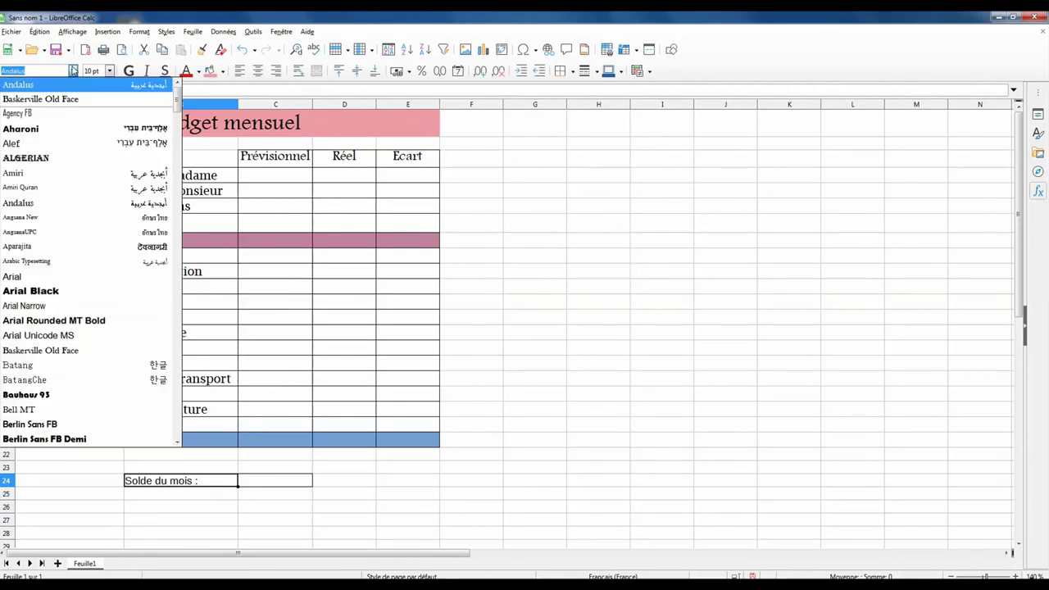
pyautogui.click(30, 86)
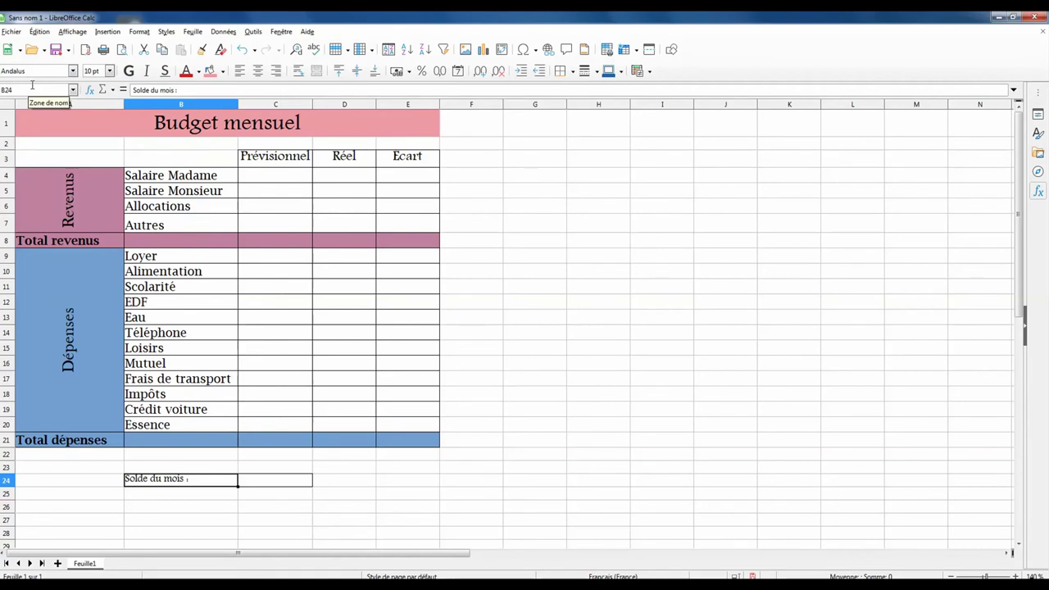
pyautogui.click(110, 71)
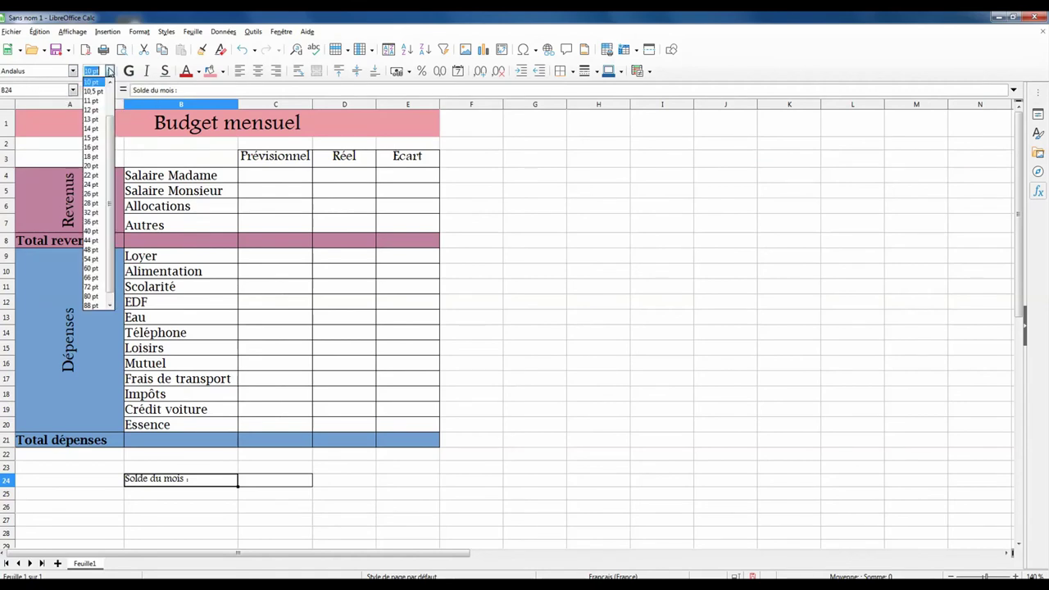
pyautogui.click(95, 130)
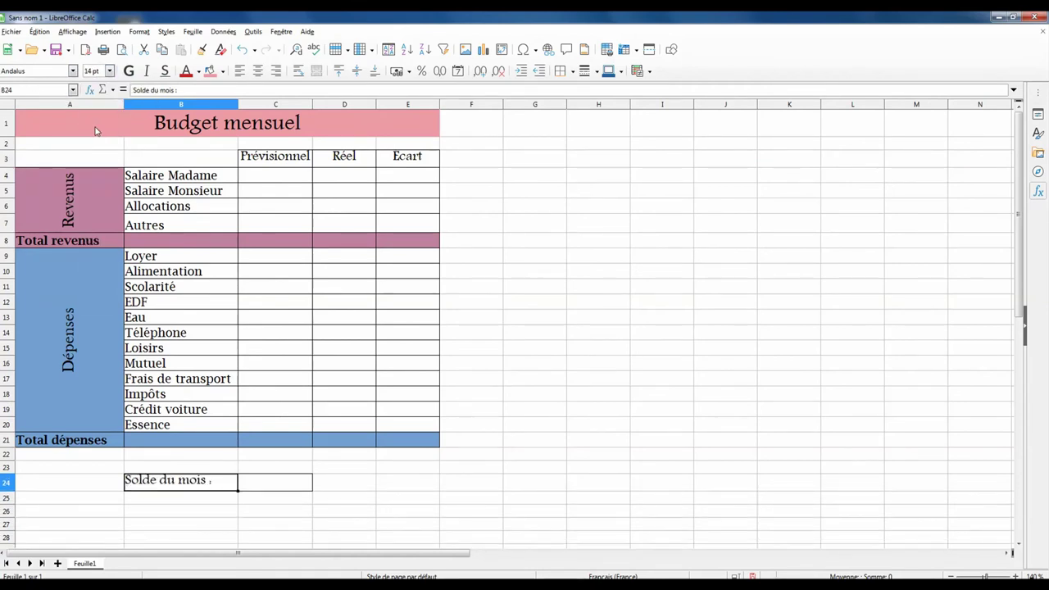
pyautogui.click(129, 74)
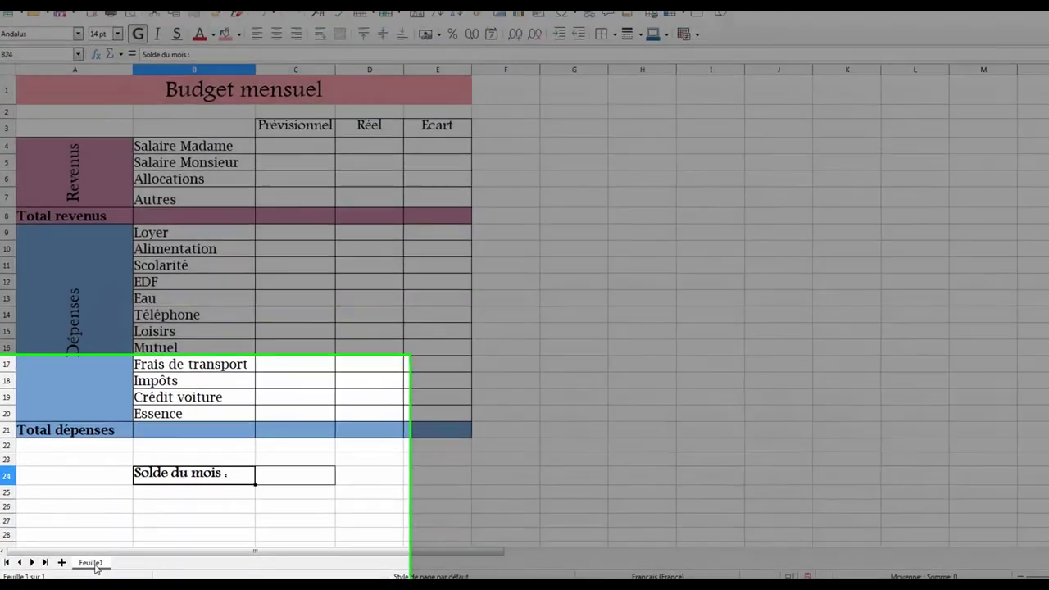
# Step: Rename the sheet Feuille1 as "Janvier"
pyautogui.rightClick(87, 566)
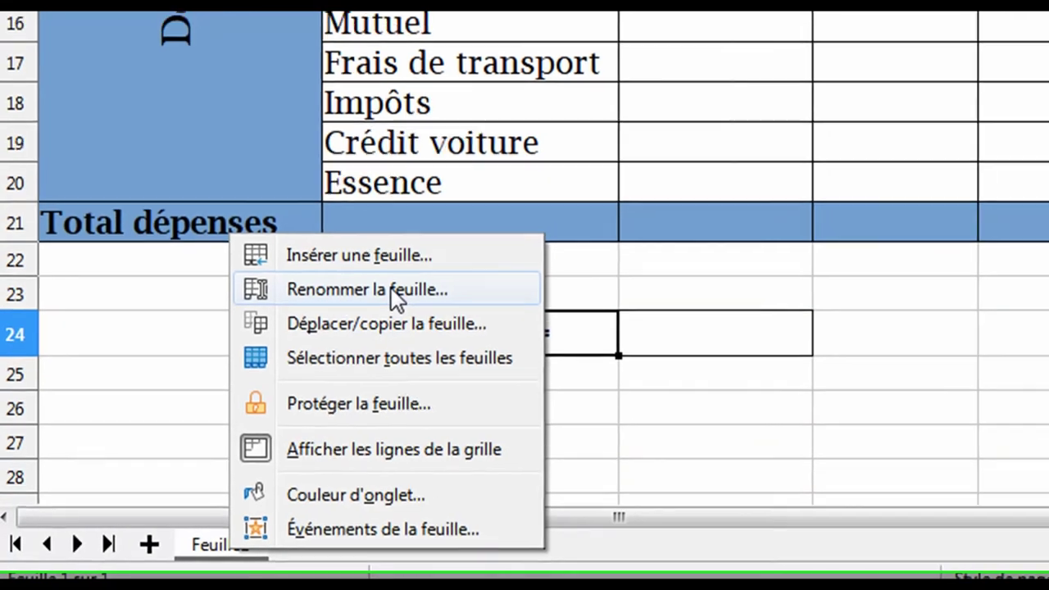
pyautogui.click(390, 272)
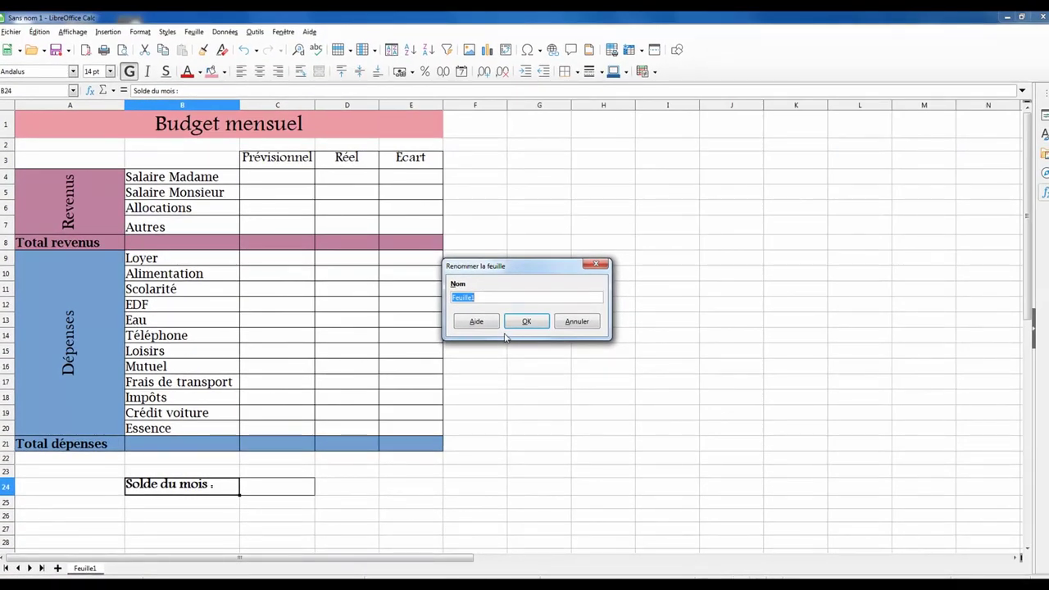
pyautogui.write('Janvier')
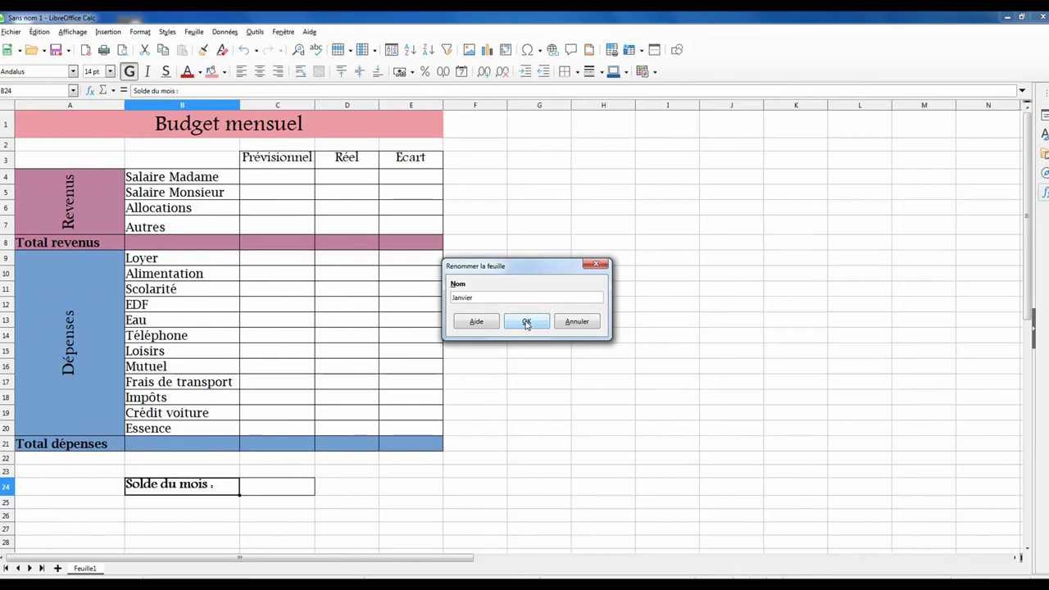
pyautogui.click(526, 322)
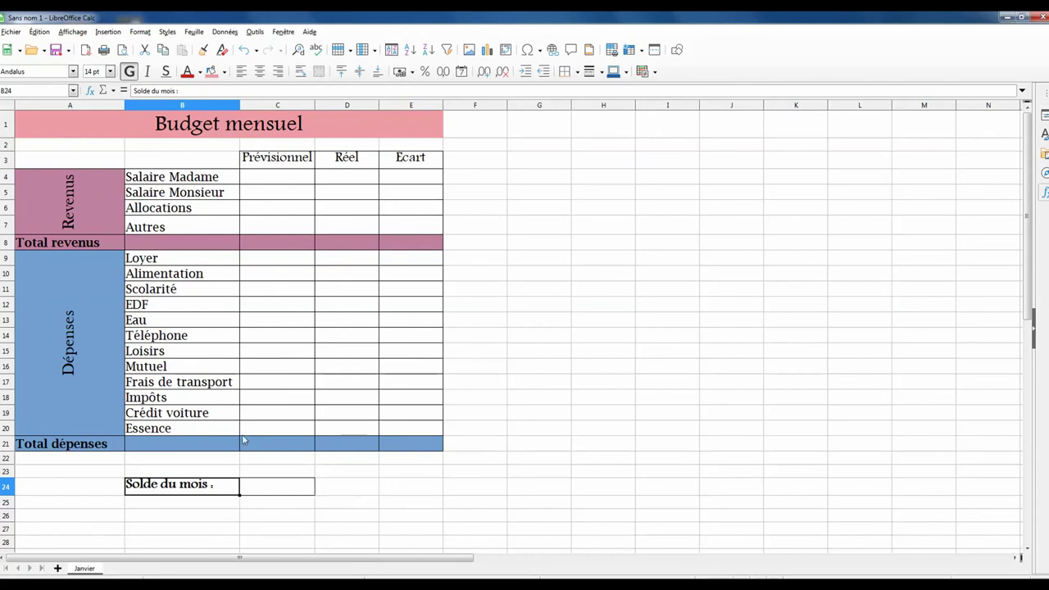
# Step: Start saving the workbook under a new name, then create and open a "Budget 2021" folder in the Documents library
pyautogui.click(12, 32)
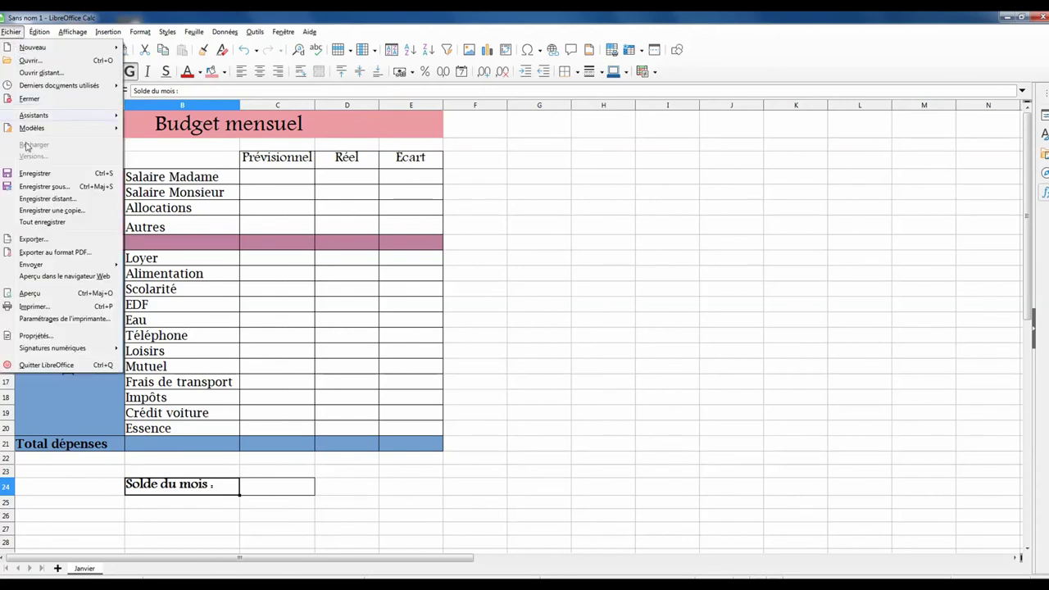
pyautogui.click(35, 193)
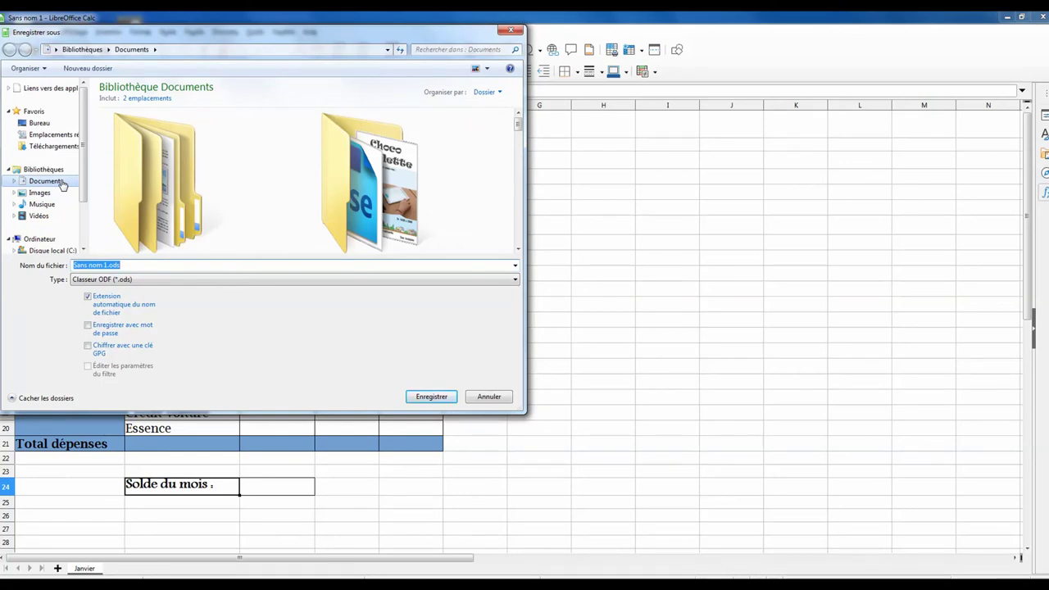
pyautogui.click(59, 183)
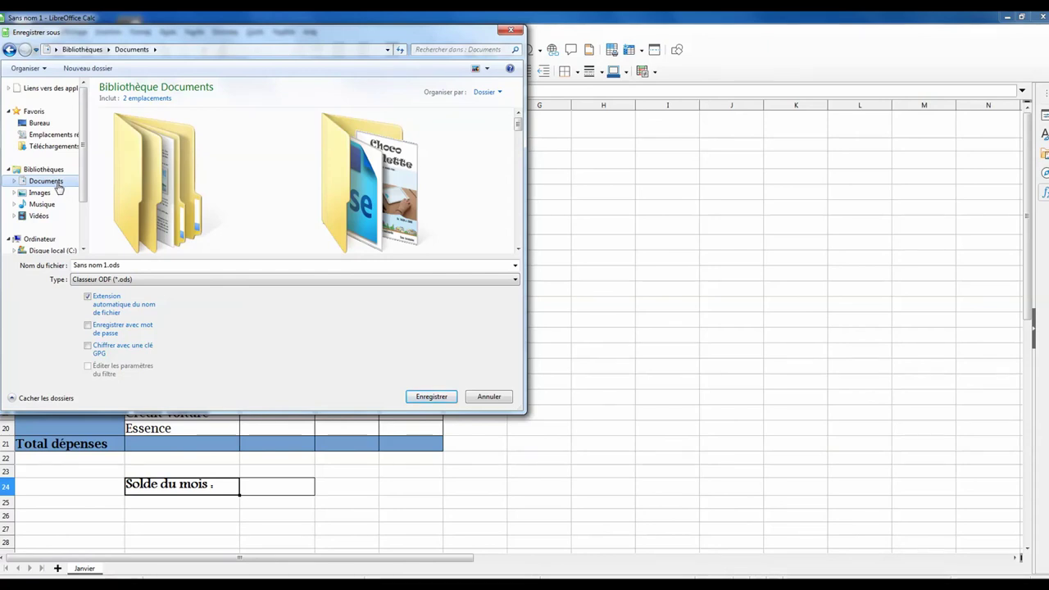
pyautogui.click(82, 71)
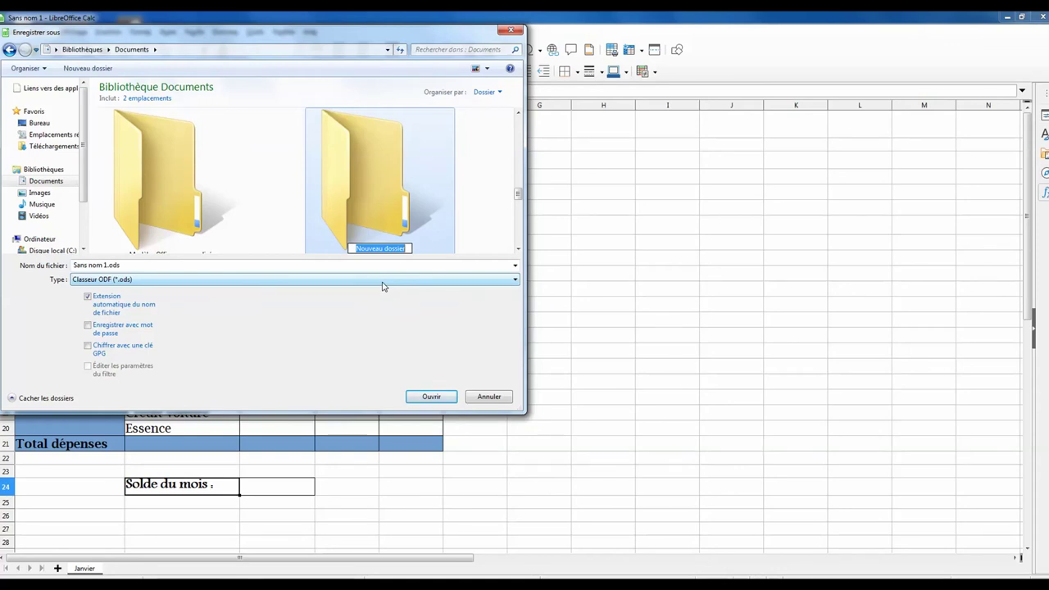
pyautogui.write('Bud')
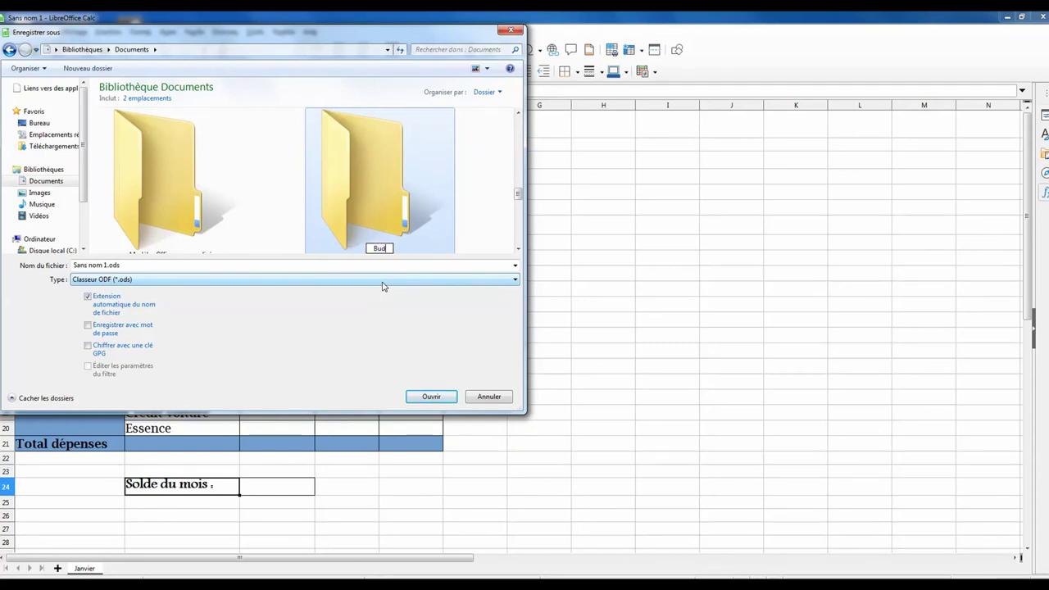
pyautogui.write('get 2')
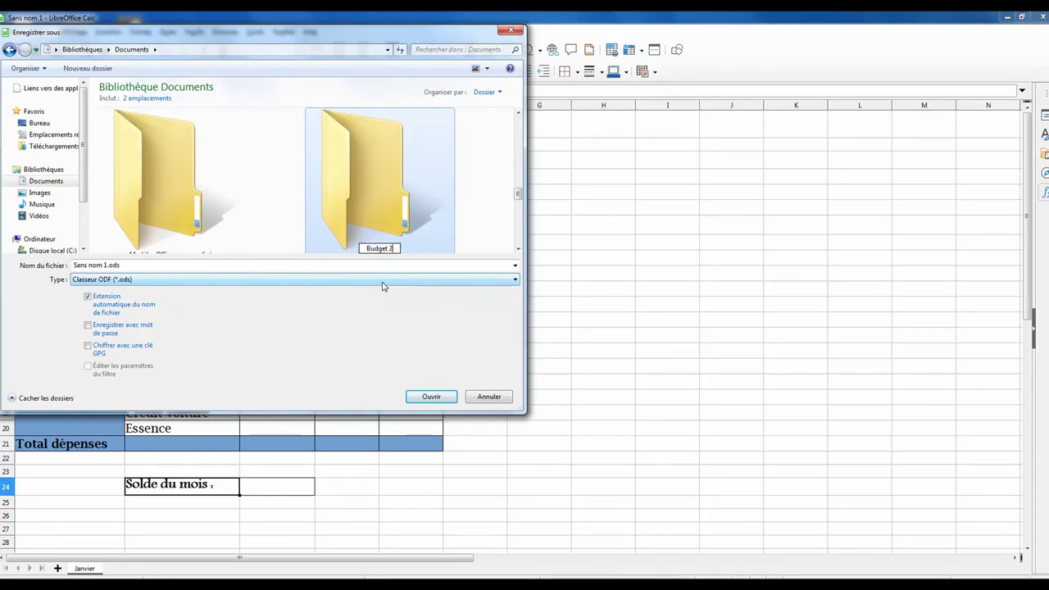
pyautogui.write('021')
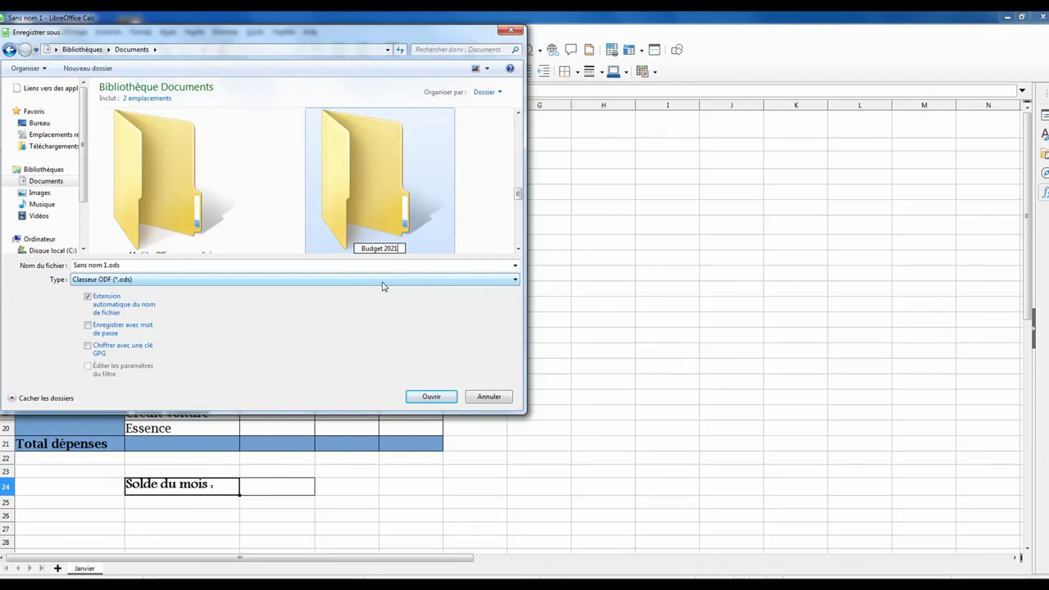
pyautogui.press('Return')
pyautogui.press('Return')
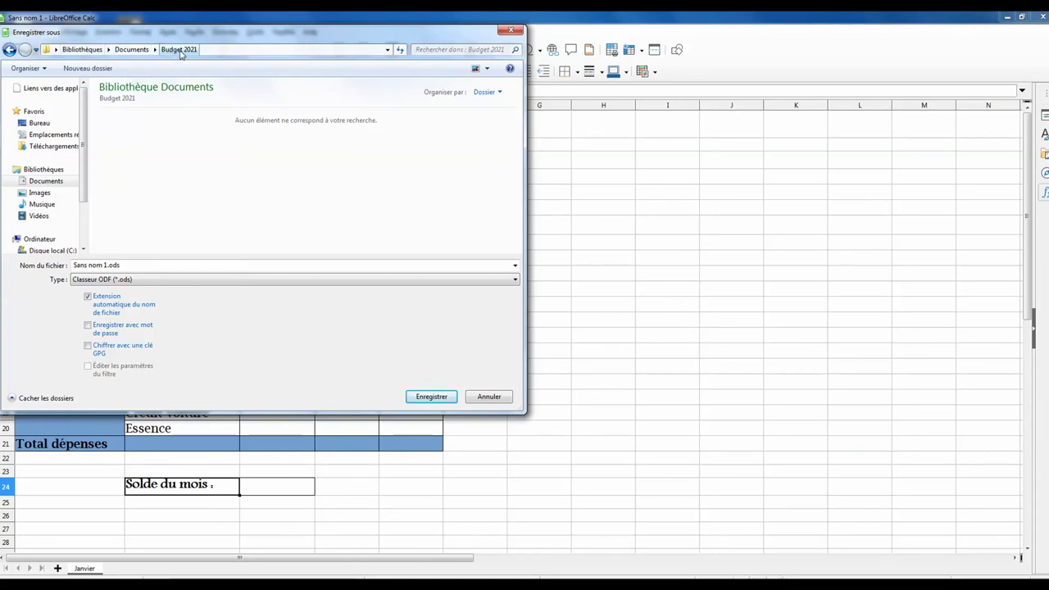
# Step: Save the workbook in the Budget 2021 folder as "Tableau budget" in ODF spreadsheet (.ods) format
pyautogui.click(124, 265)
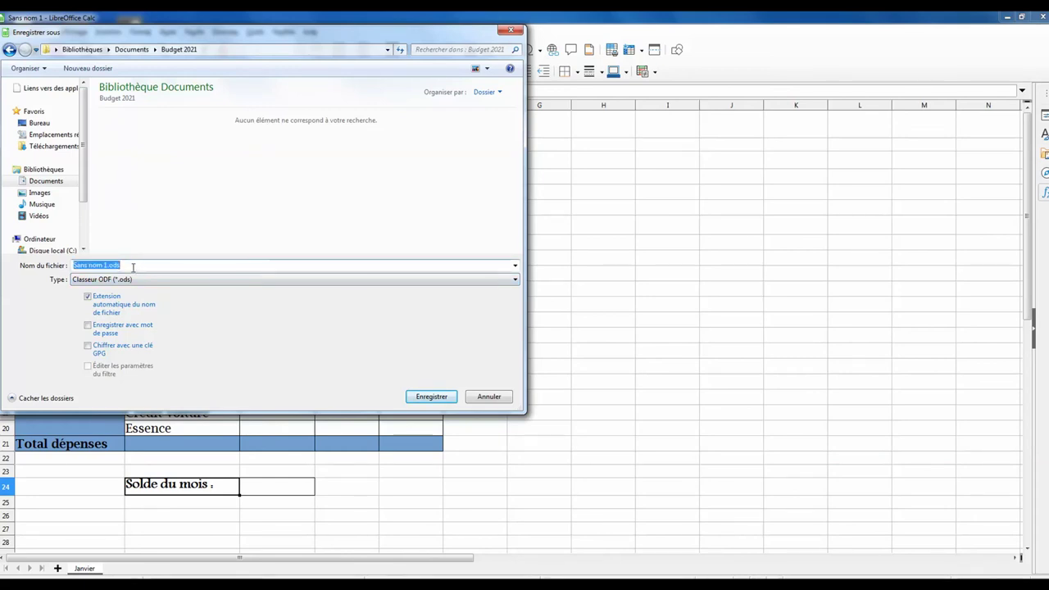
pyautogui.write('Tabl')
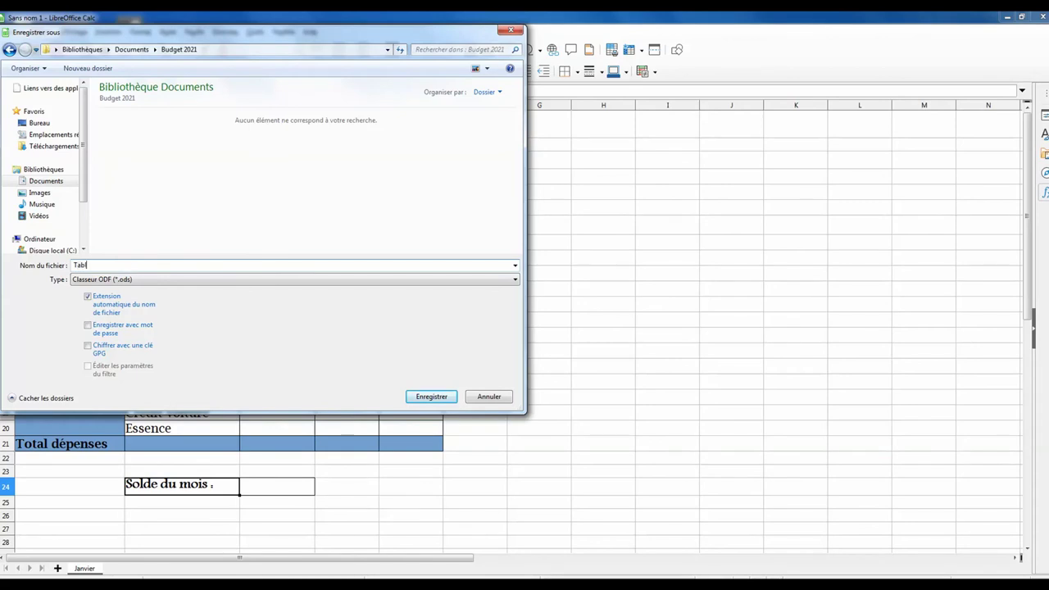
pyautogui.write('eau budget')
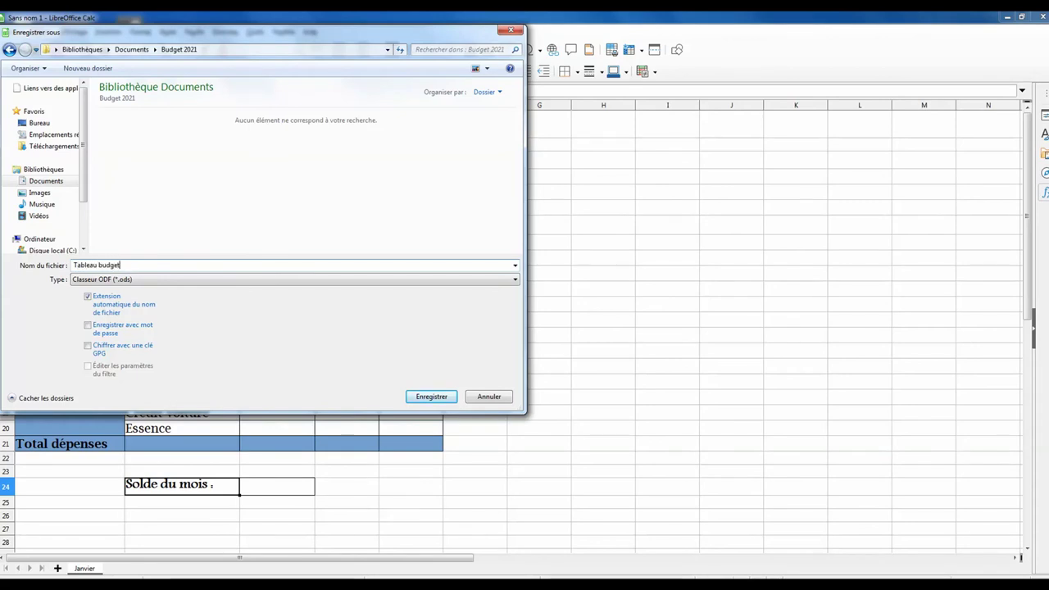
pyautogui.click(430, 397)
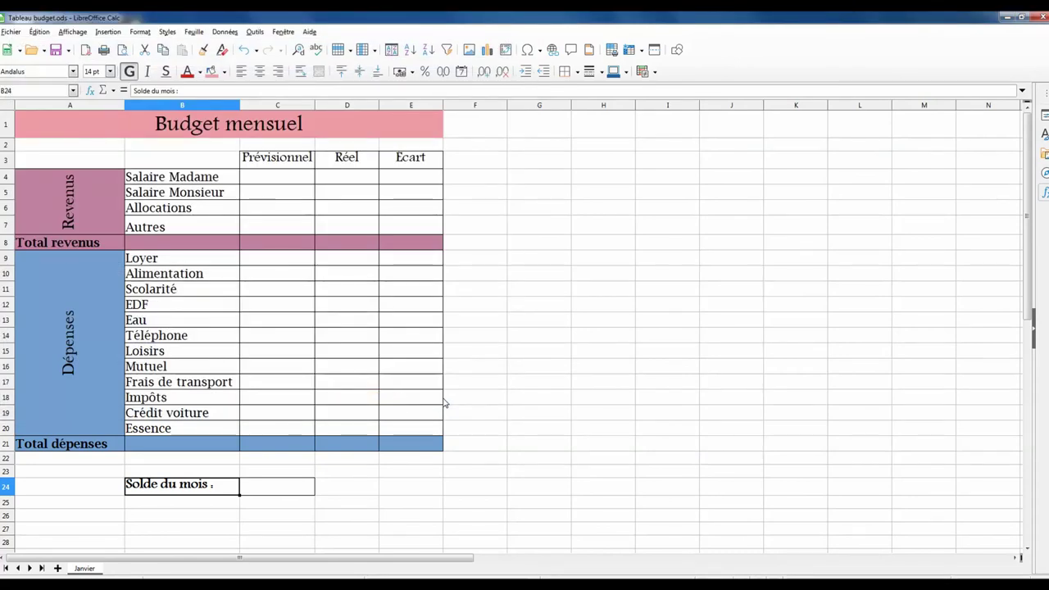